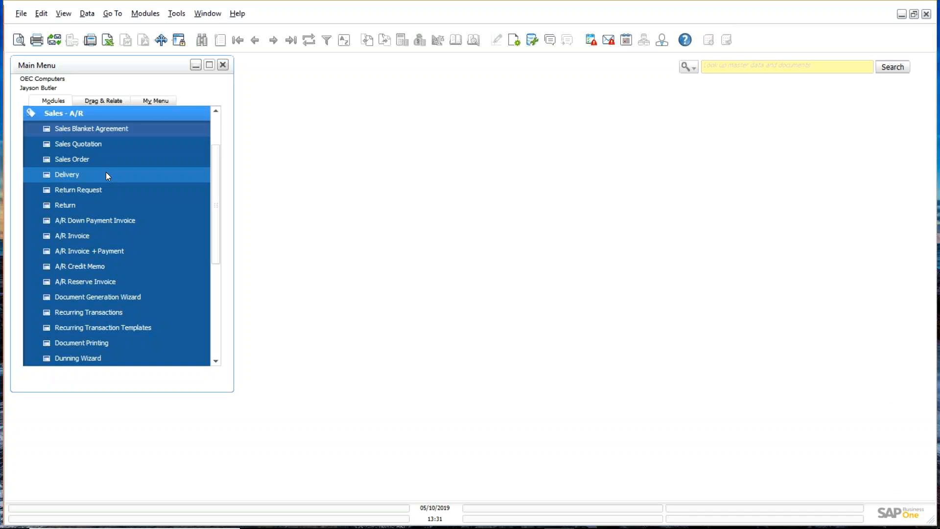
Step: Load sales order 356 (1,400.00 $) and open its Form Settings on the Table Format tab
left_click(98, 163)
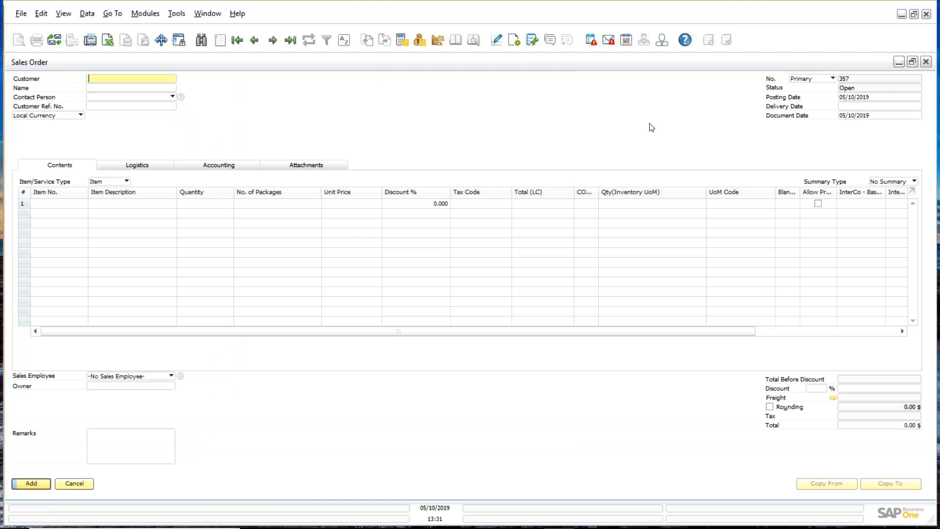
left_click(259, 40)
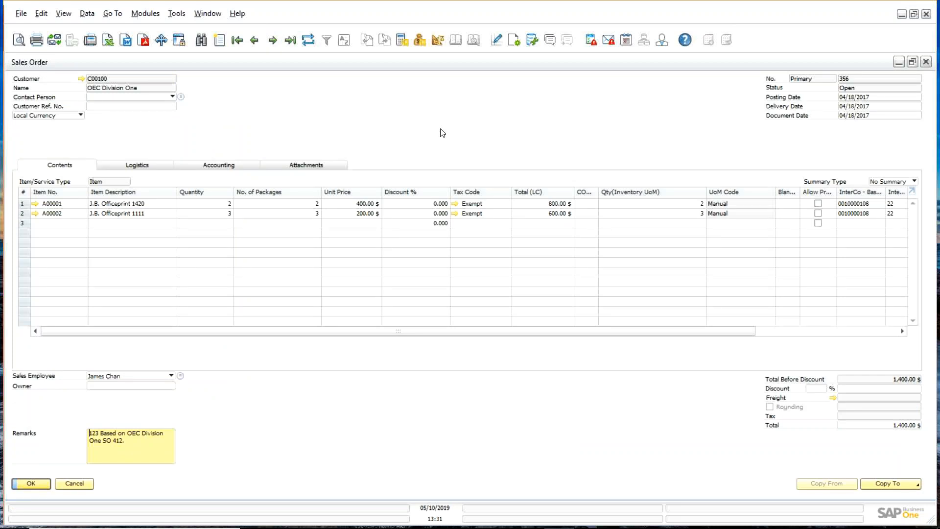
left_click(512, 41)
left_click(591, 195)
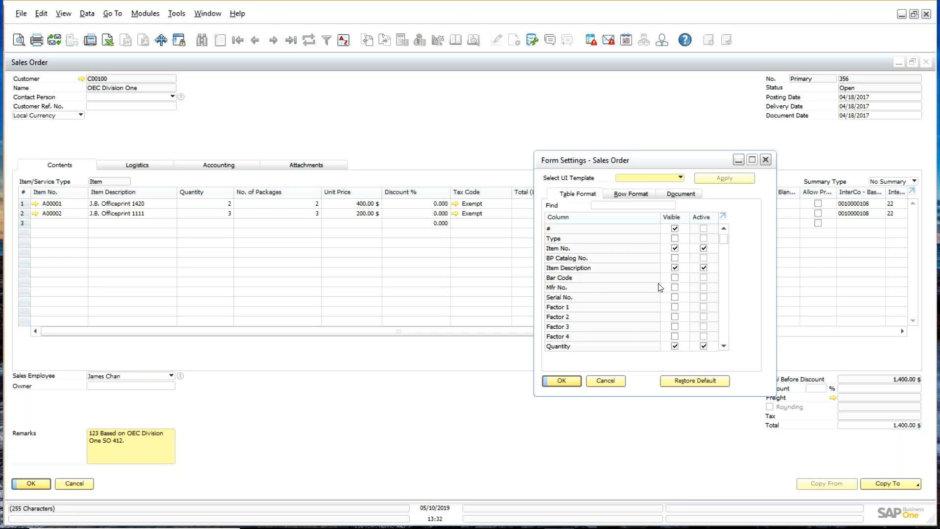
Step: Try enabling Mfr No. and Whse columns and moving Whse up, then cancel without saving
left_click(674, 287)
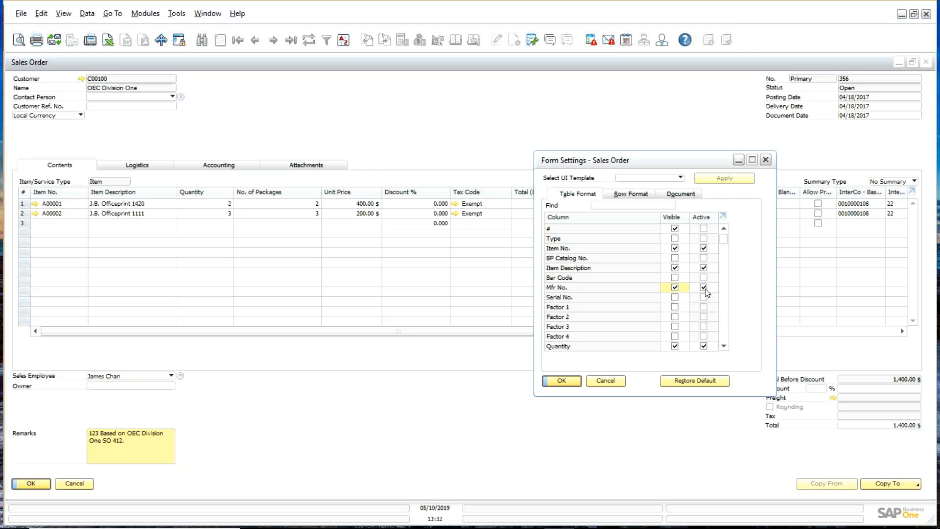
left_click(706, 290)
scroll(734, 292, "down", 10)
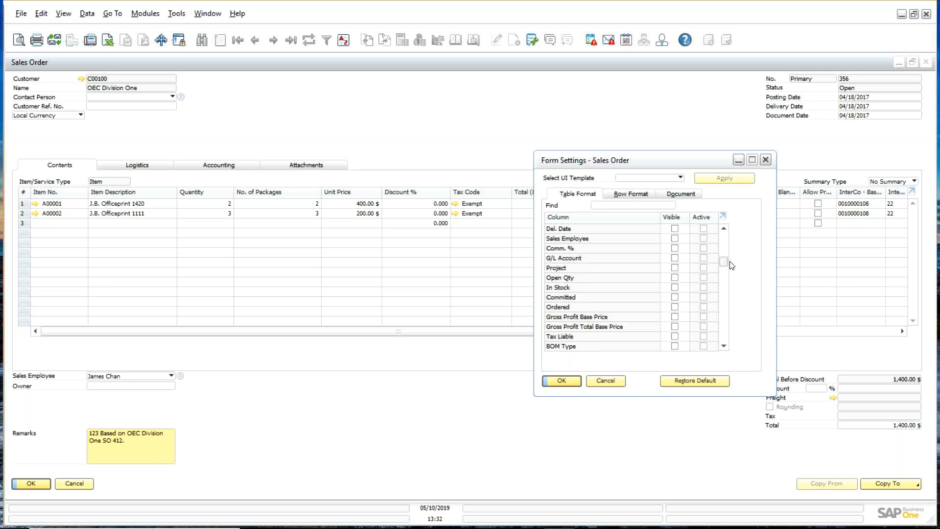
scroll(732, 265, "up", 2)
left_click(675, 269)
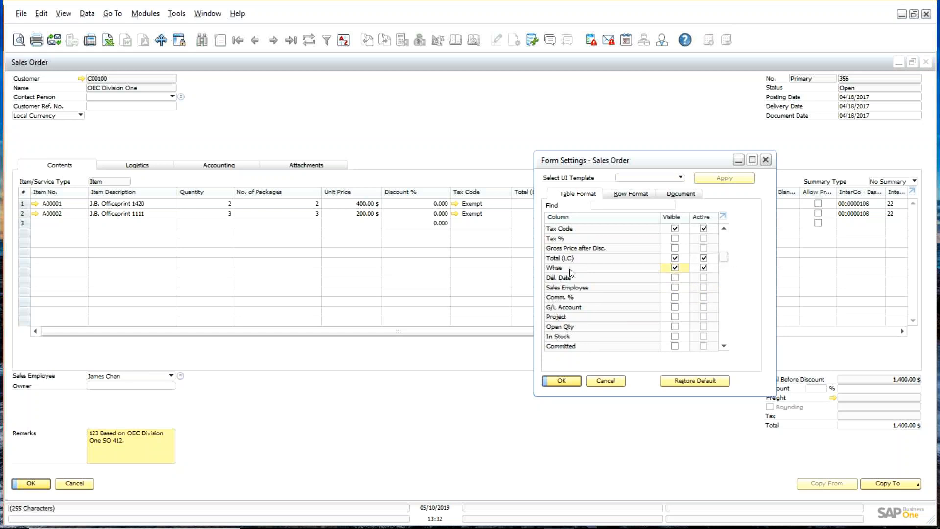
left_click_drag(571, 272, 591, 251)
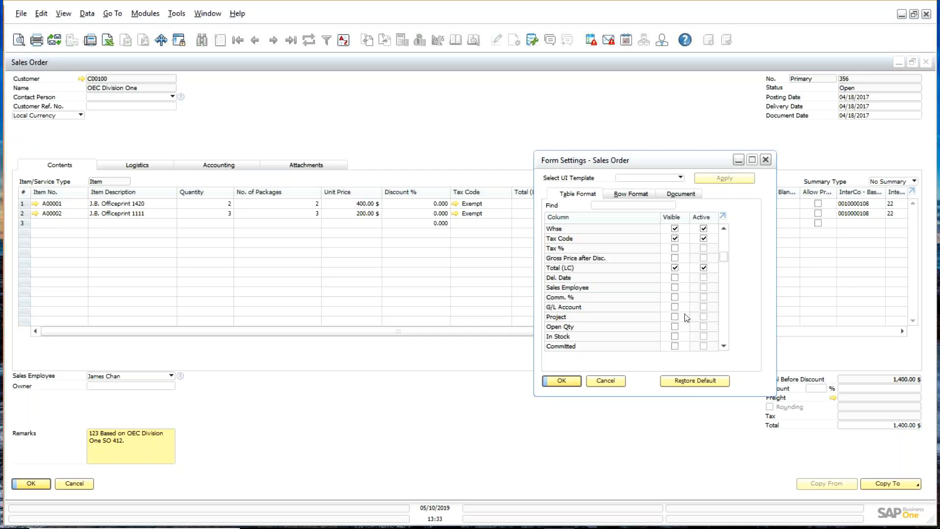
left_click(612, 382)
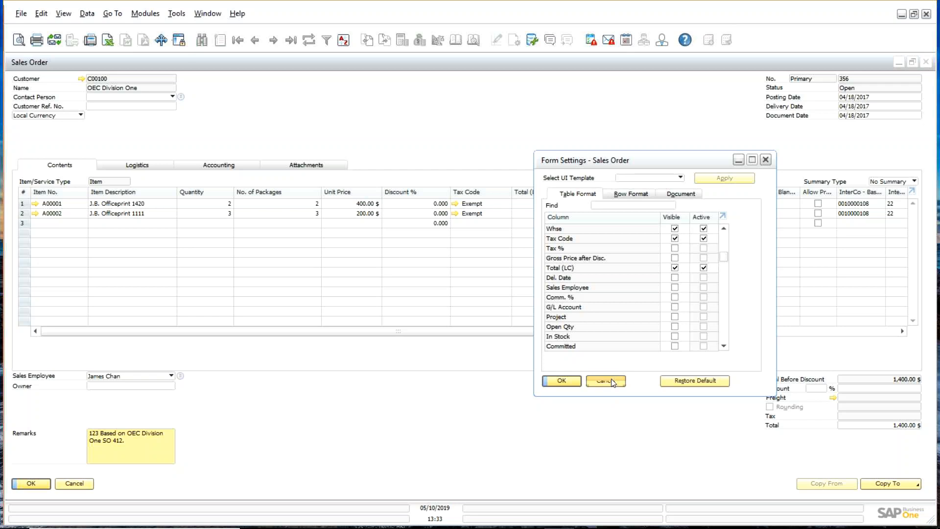
Step: Close Sales Order 356, collapse Sales - A/R and expand Administration > Utilities
left_click(932, 64)
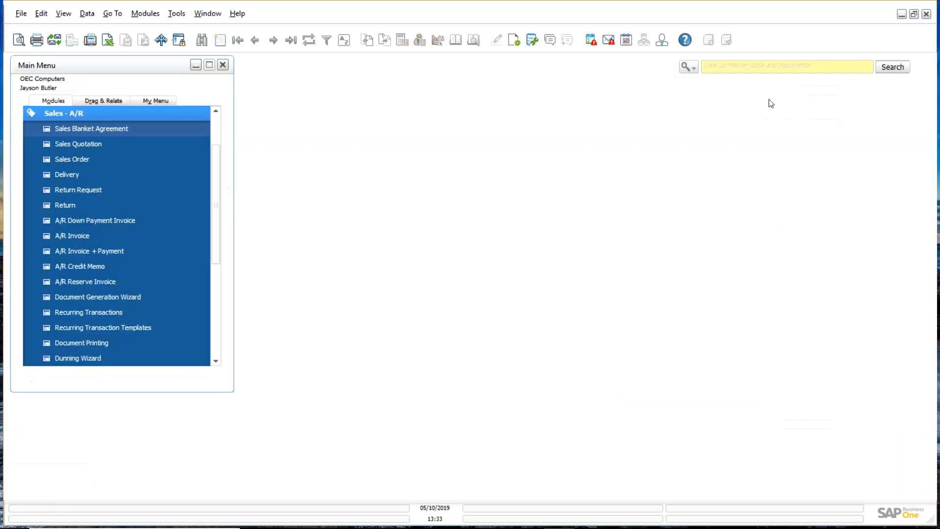
left_click(142, 116)
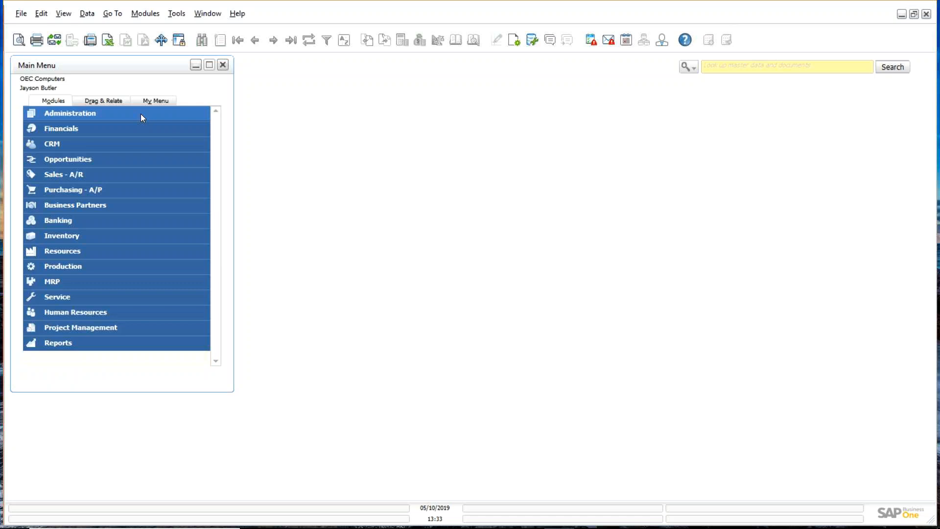
left_click(108, 112)
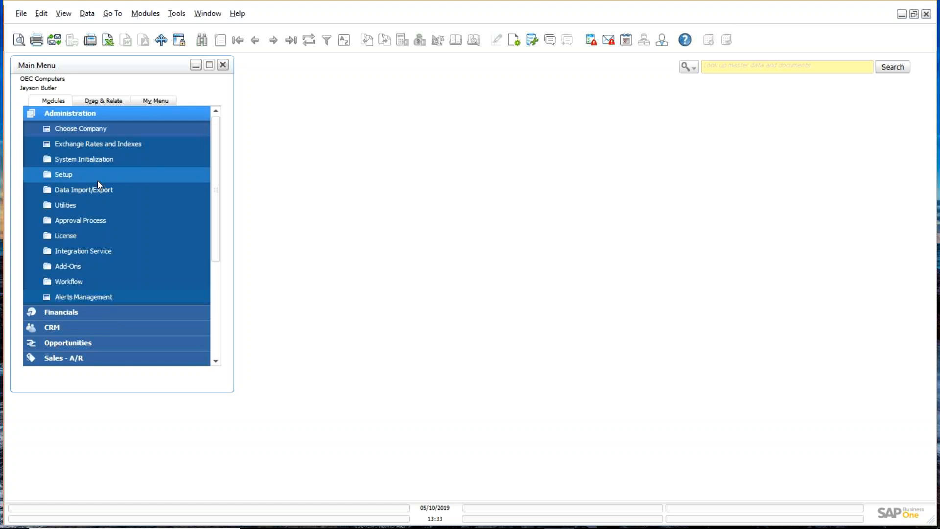
left_click(80, 205)
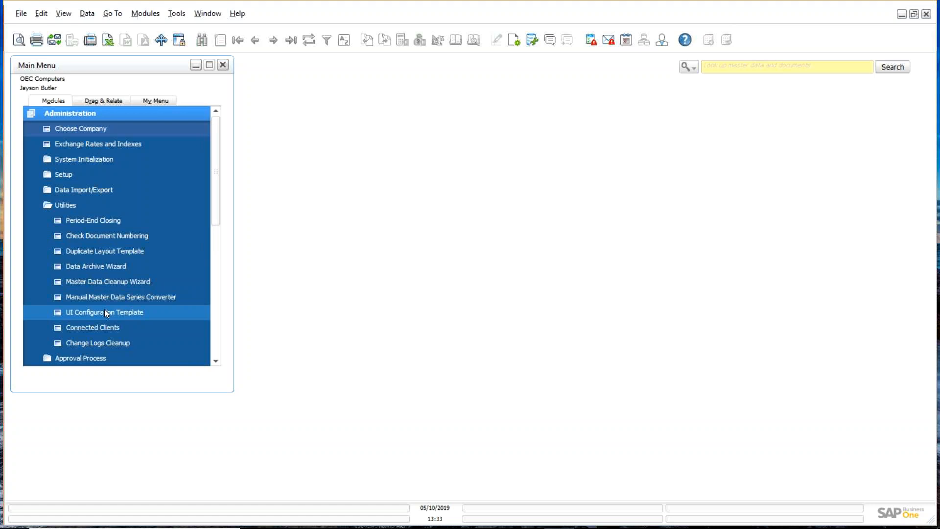
Step: Open UI Configuration Template, showing the US_SIMPLE template, and position its window
left_click(105, 312)
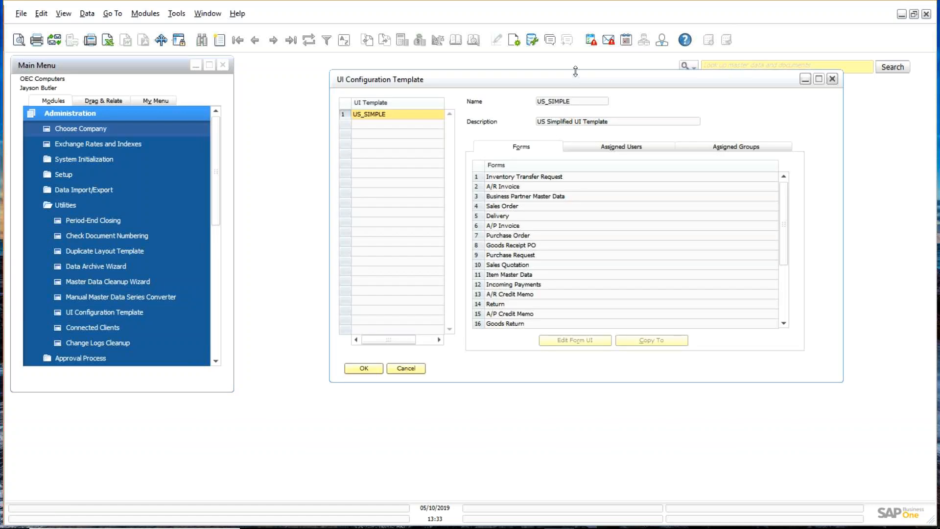
left_click_drag(575, 83, 437, 107)
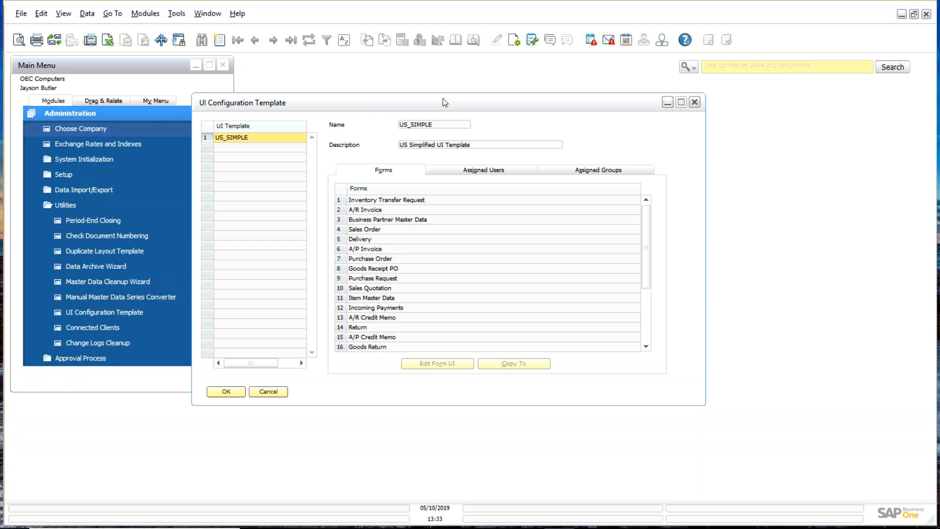
left_click_drag(445, 102, 451, 98)
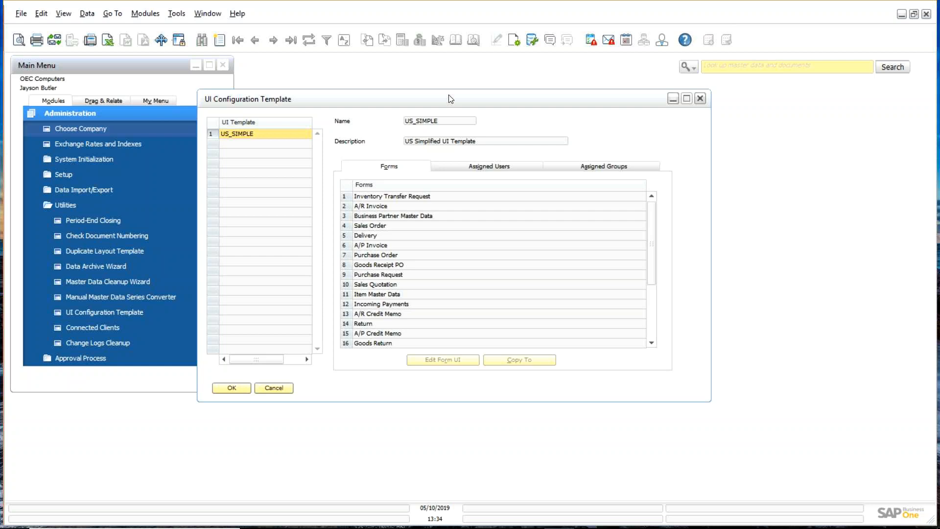
Step: Add a template named CustomerService described 'Customer Service', then select its first form row
left_click(221, 40)
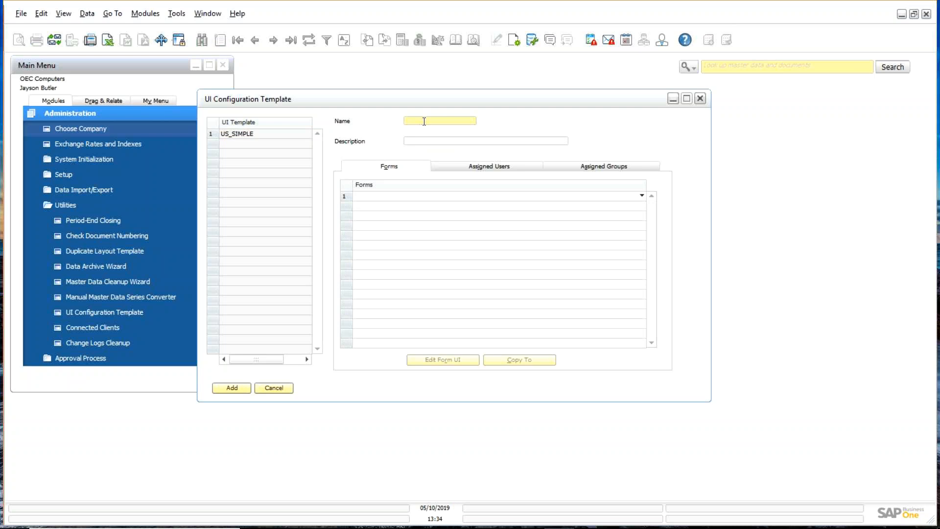
type("CustomerService")
key("Tab")
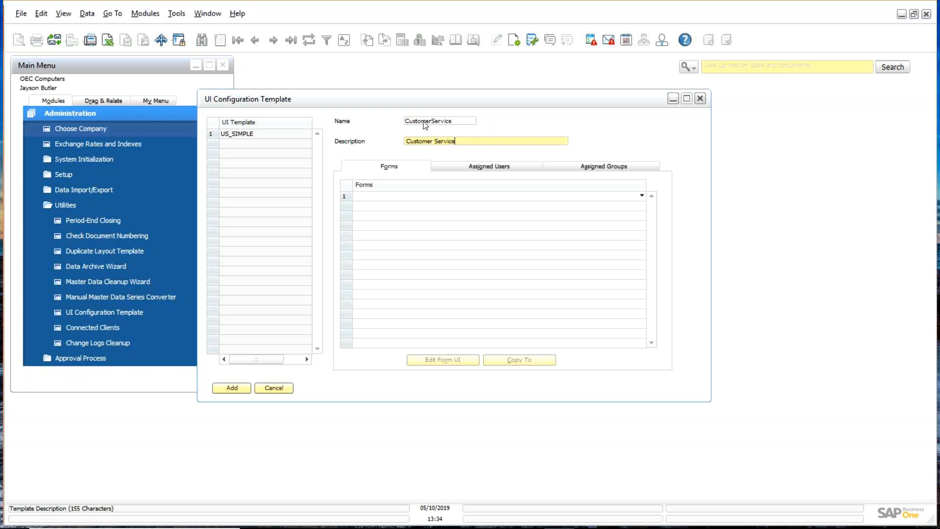
left_click(234, 389)
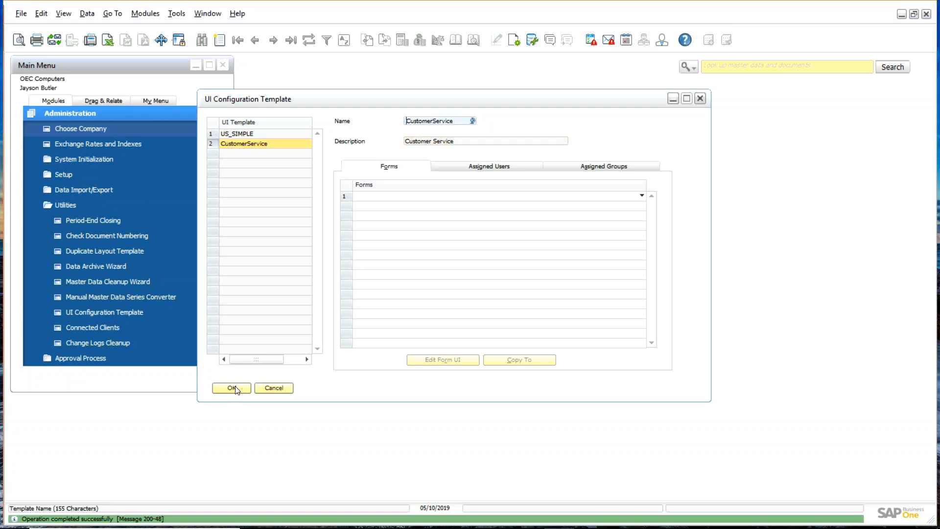
left_click(350, 196)
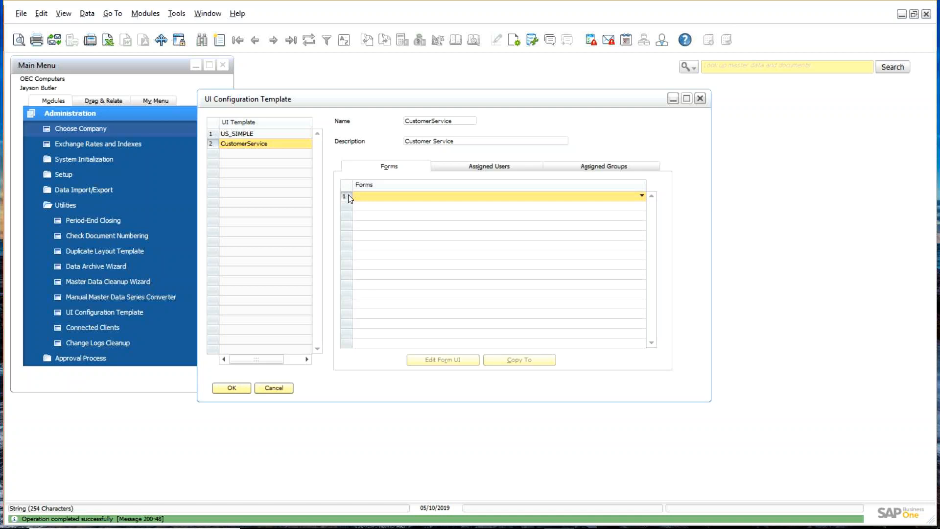
Step: Pick Sales Order as the CustomerService template's first form and update the template
left_click(642, 196)
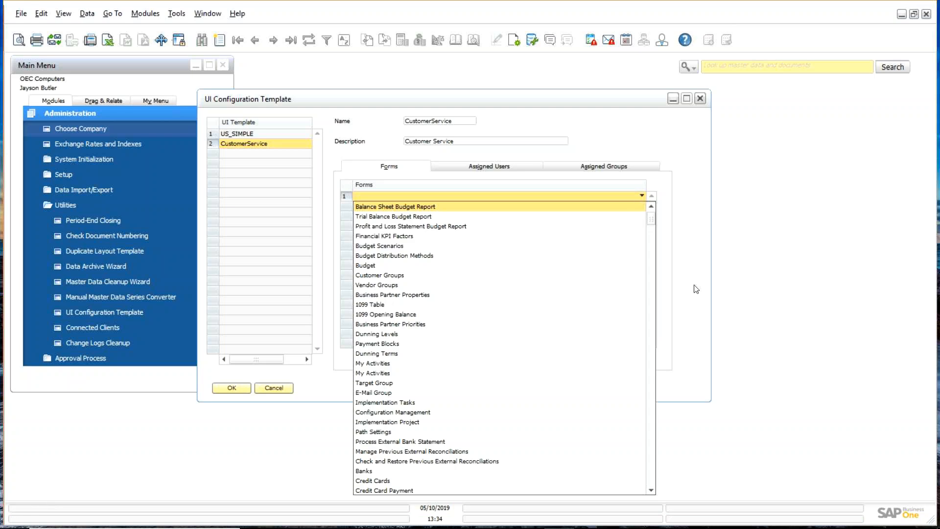
left_click_drag(653, 219, 647, 248)
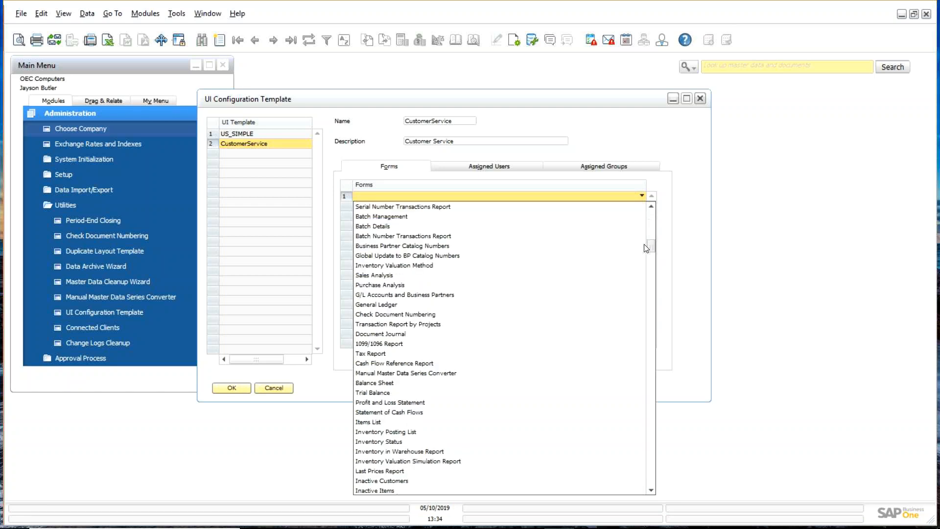
left_click_drag(646, 248, 665, 311)
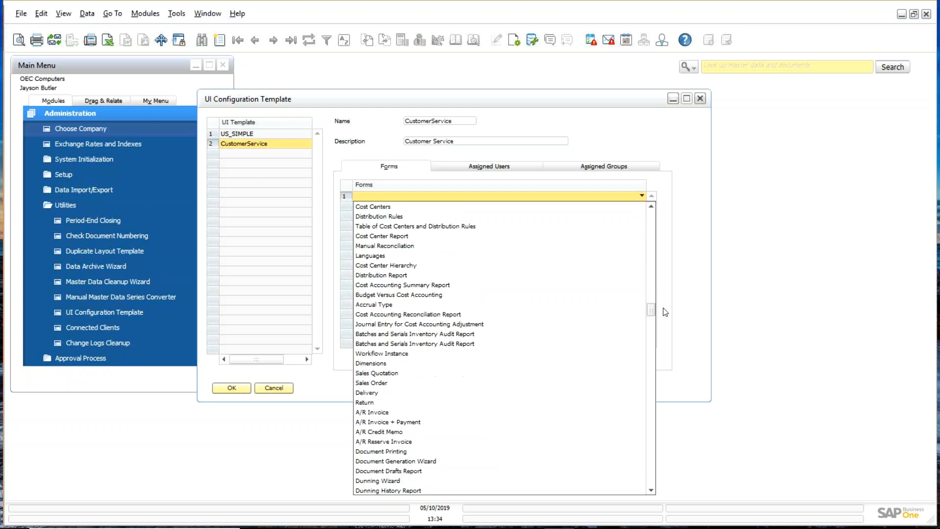
left_click(379, 384)
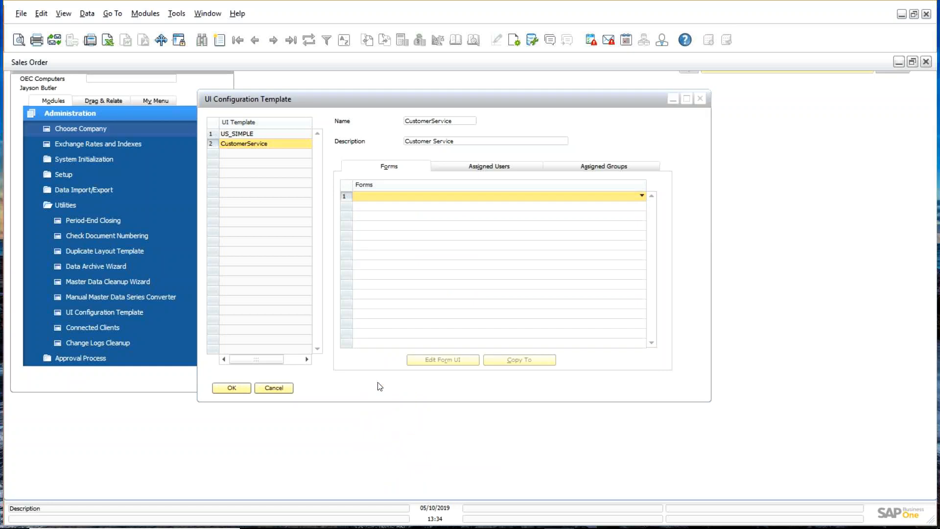
left_click(347, 195)
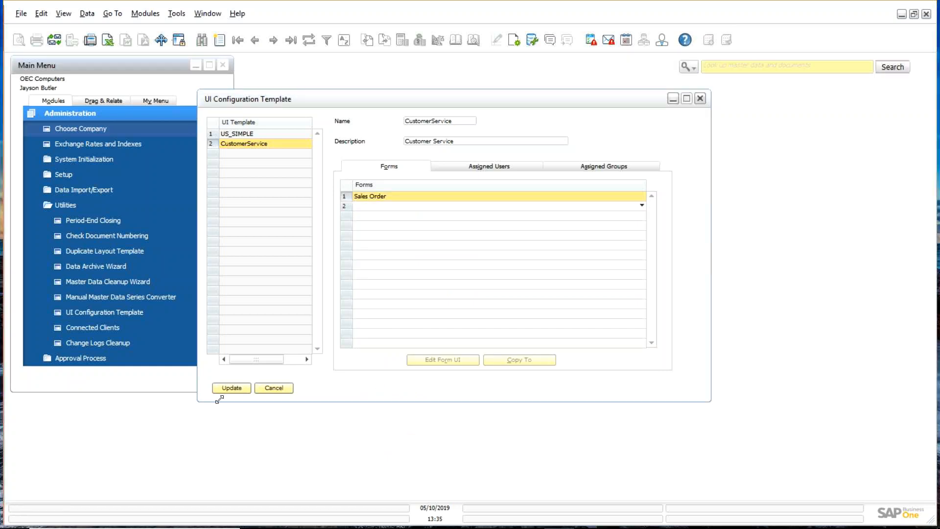
left_click(231, 388)
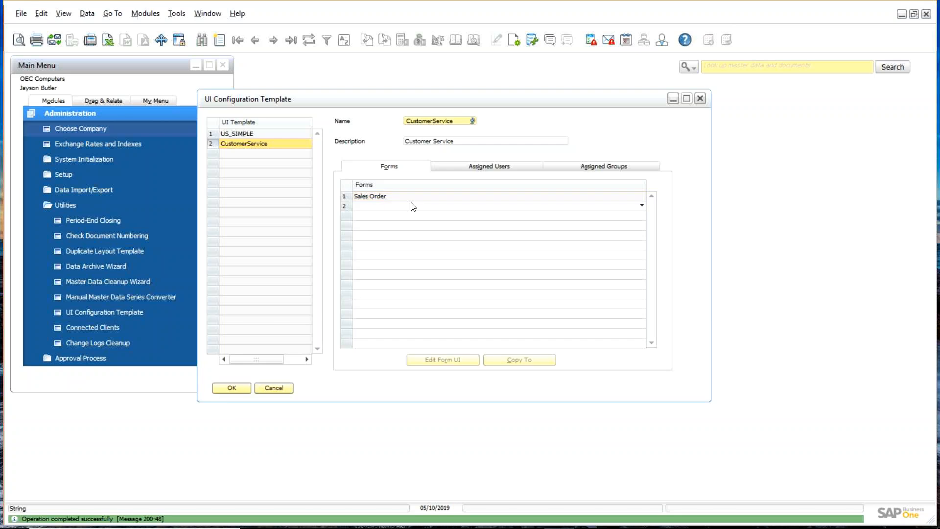
left_click(345, 199)
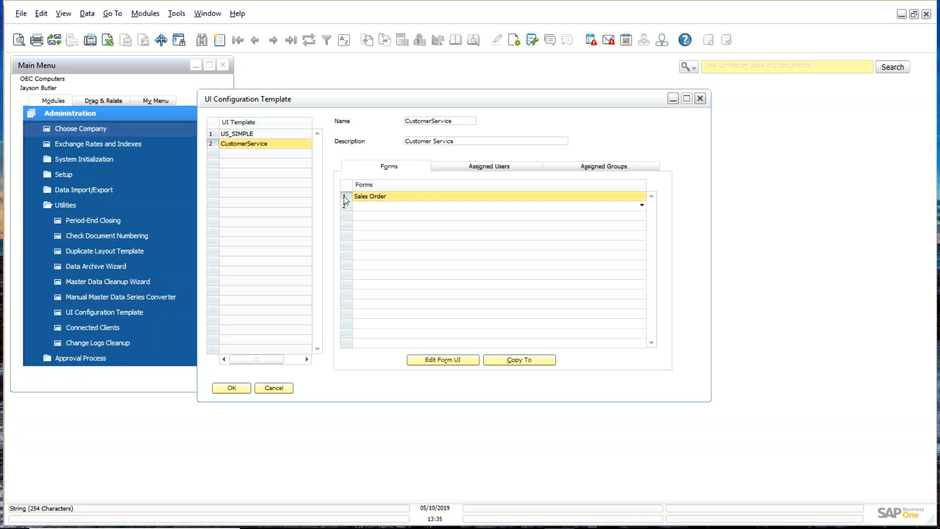
Step: Open blank Sales Order 357 in UI Edit Mode and check its layout editing options
left_click(443, 361)
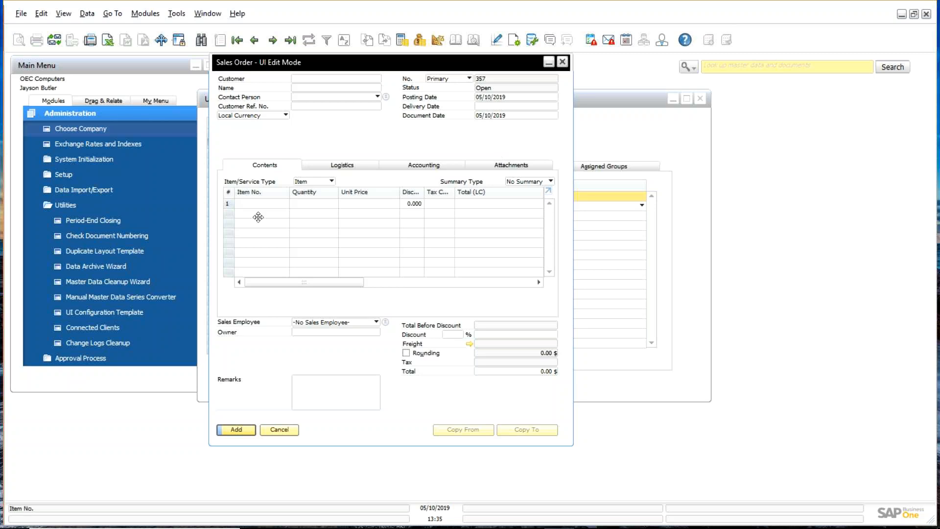
right_click(399, 128)
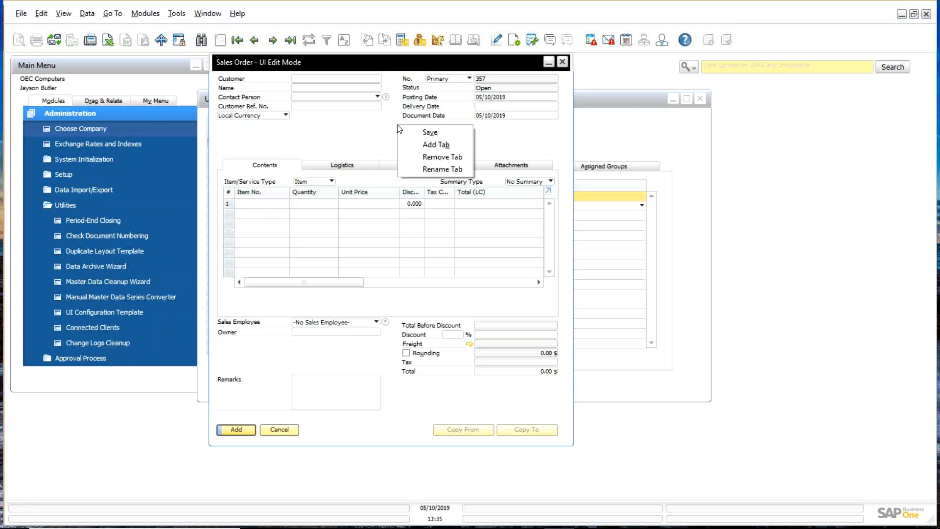
left_click(376, 128)
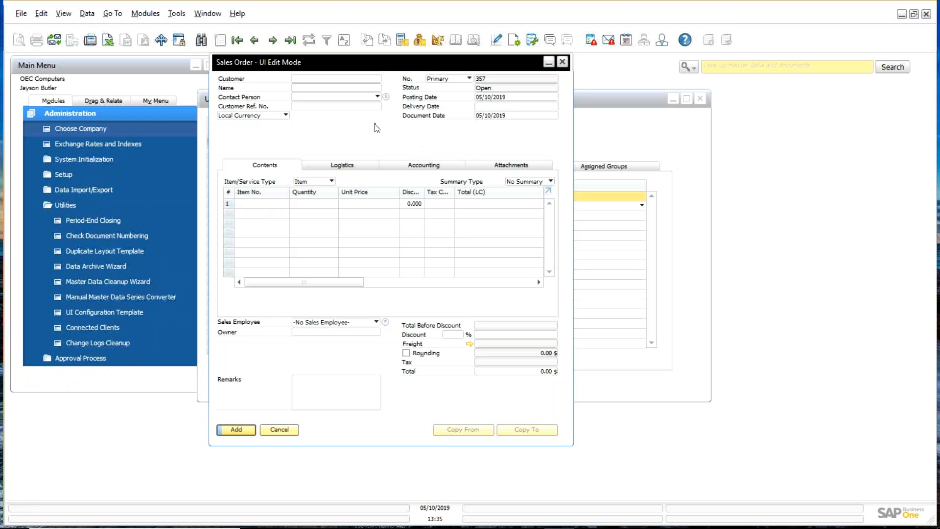
Step: Move the Shipping Type field on the Logistics tab to below Owner
right_click(495, 106)
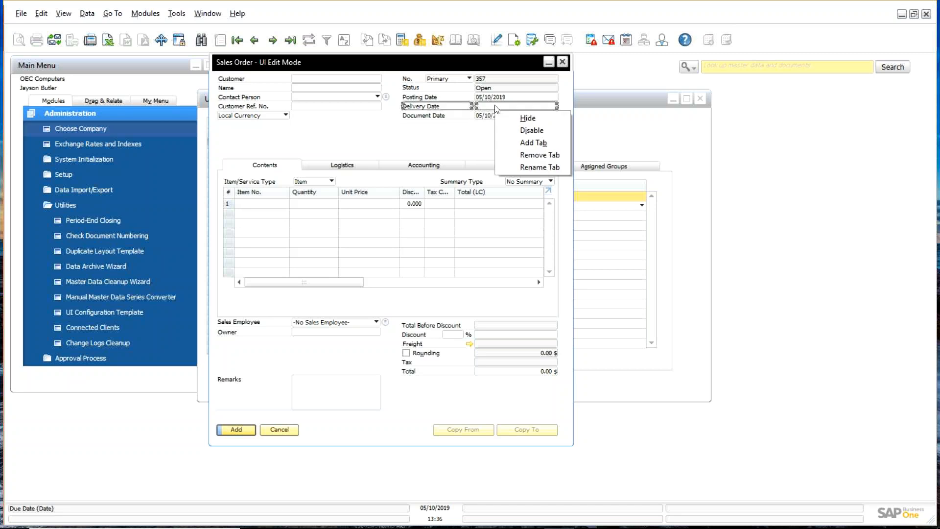
left_click(475, 134)
left_click(346, 165)
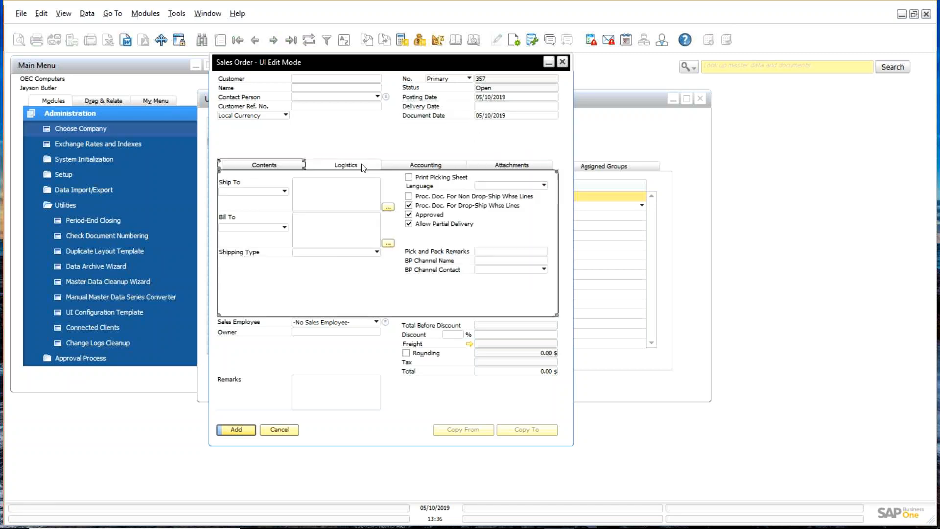
left_click(347, 253)
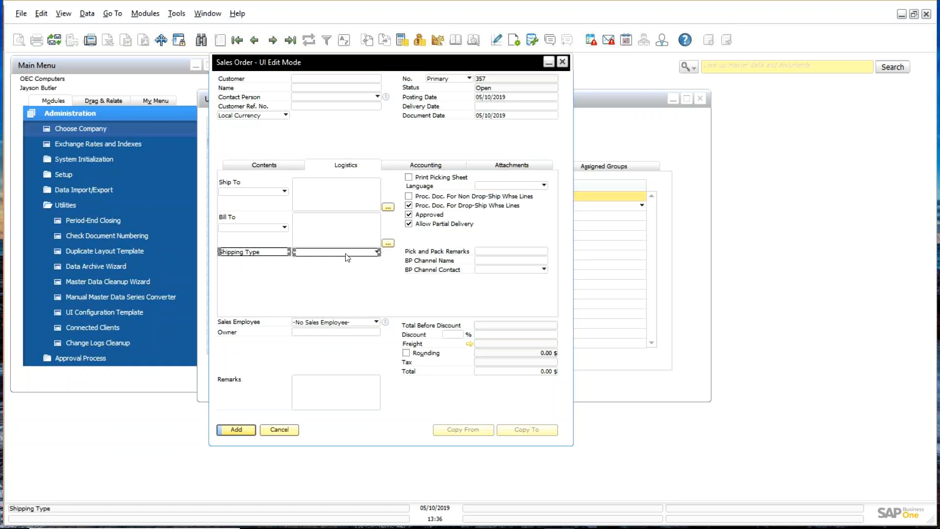
key("Delete")
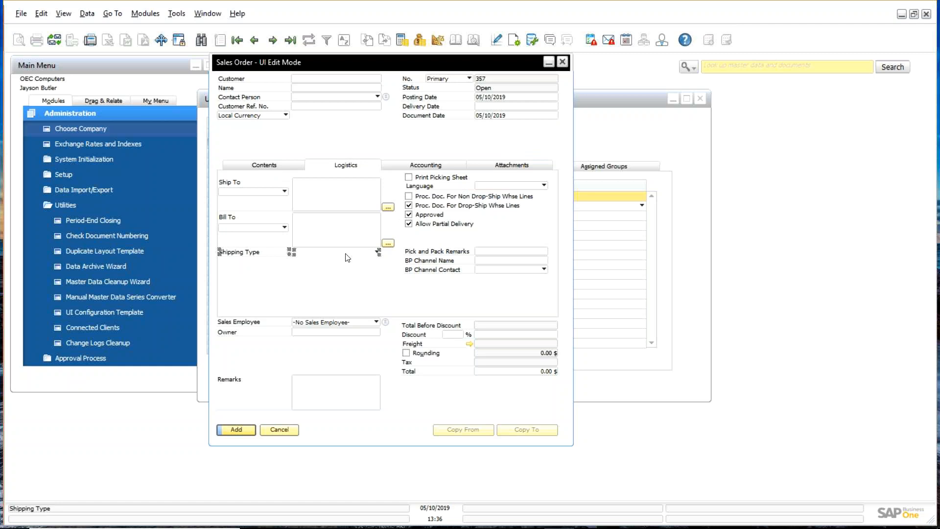
left_click_drag(348, 257, 348, 350)
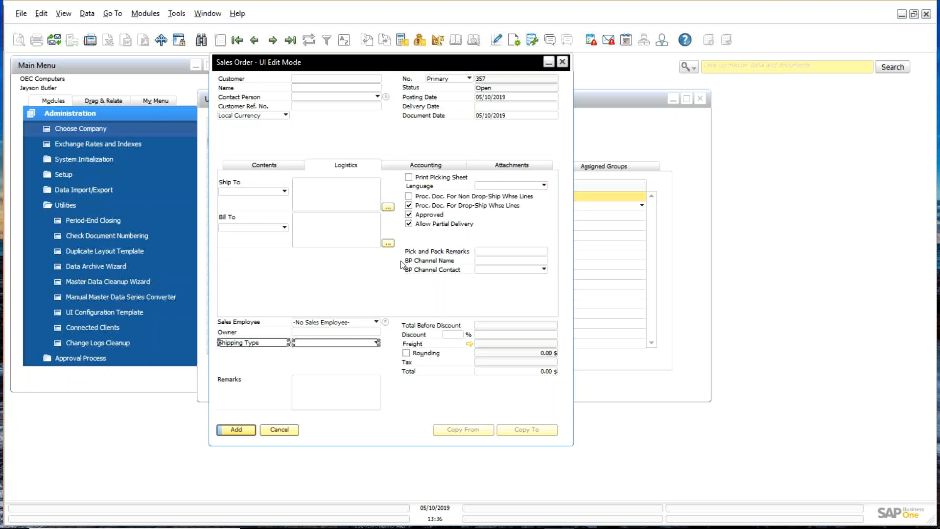
Step: Browse the layout options on the Accounting and Logistics tabs without changing anything
left_click(435, 166)
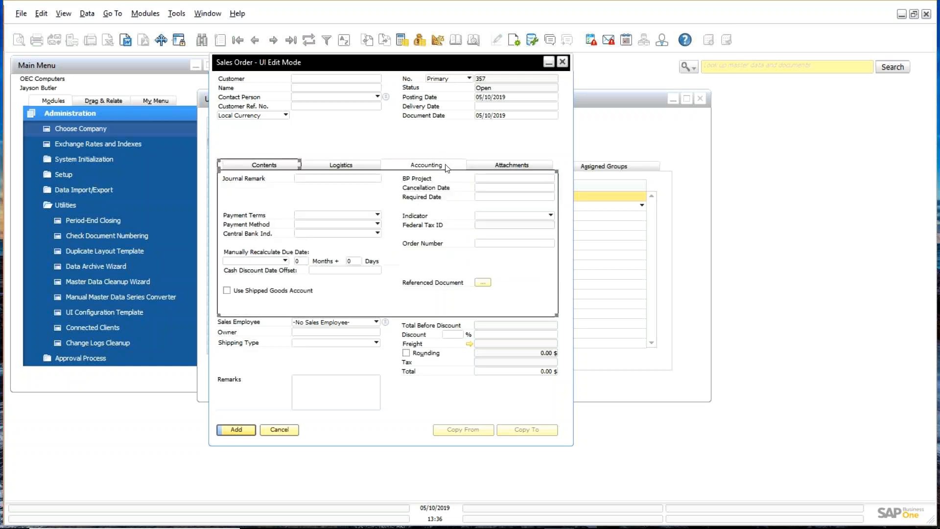
right_click(467, 142)
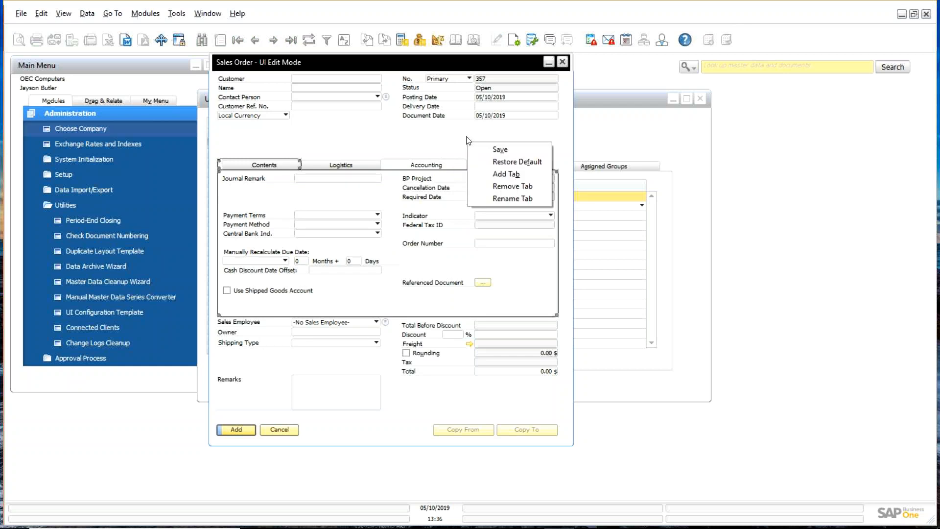
left_click(489, 66)
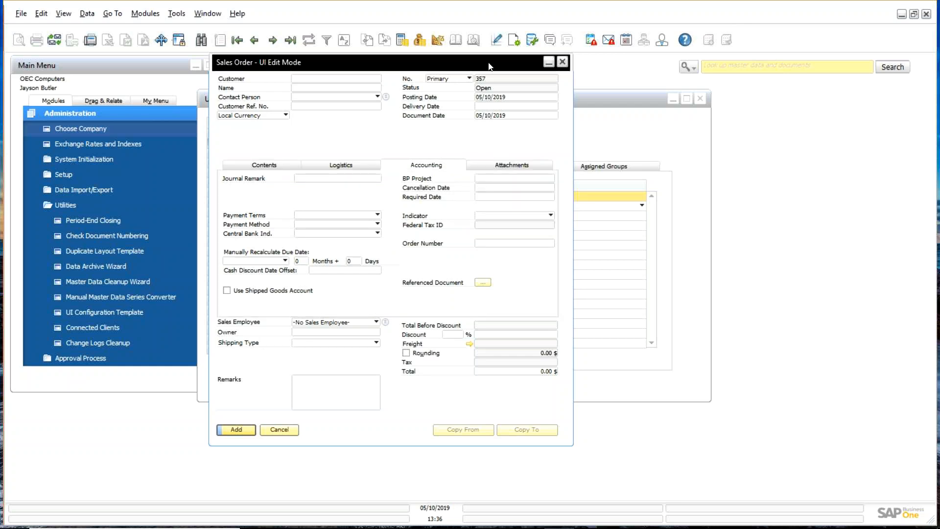
right_click(414, 124)
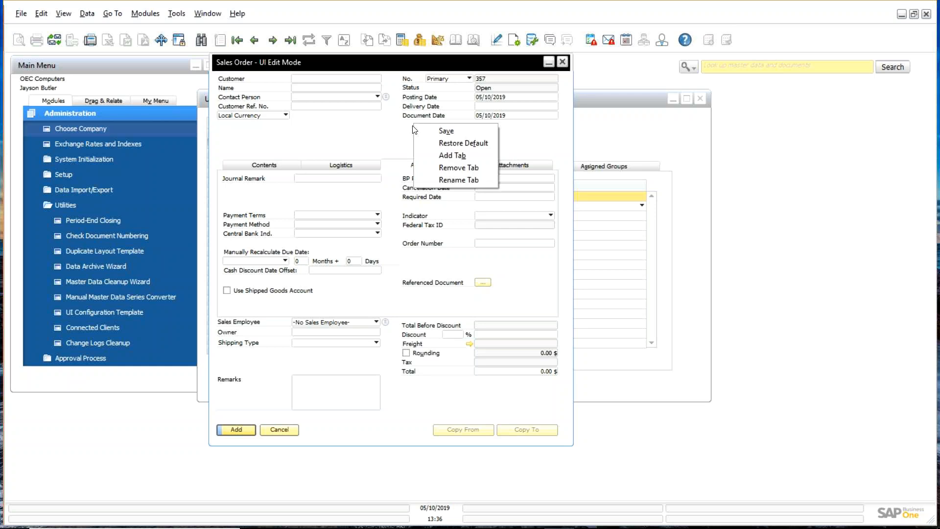
left_click(359, 166)
right_click(365, 145)
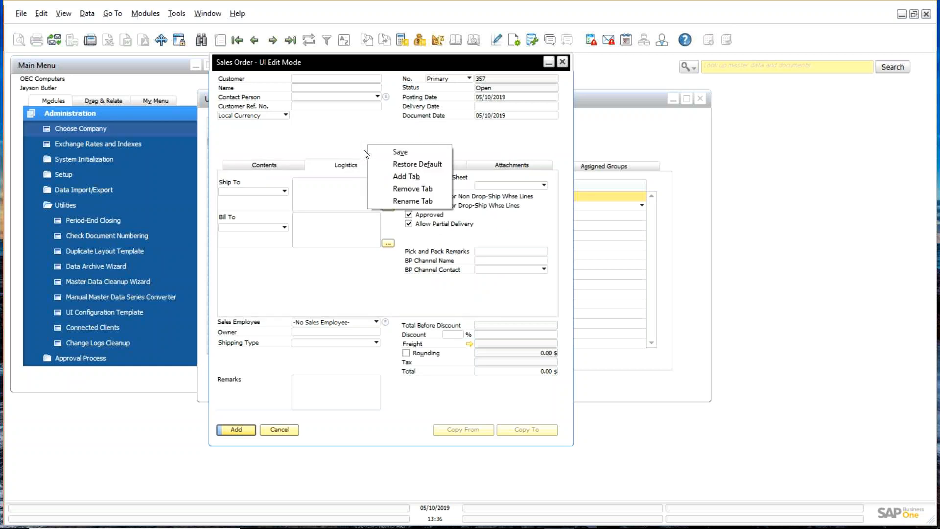
left_click(451, 69)
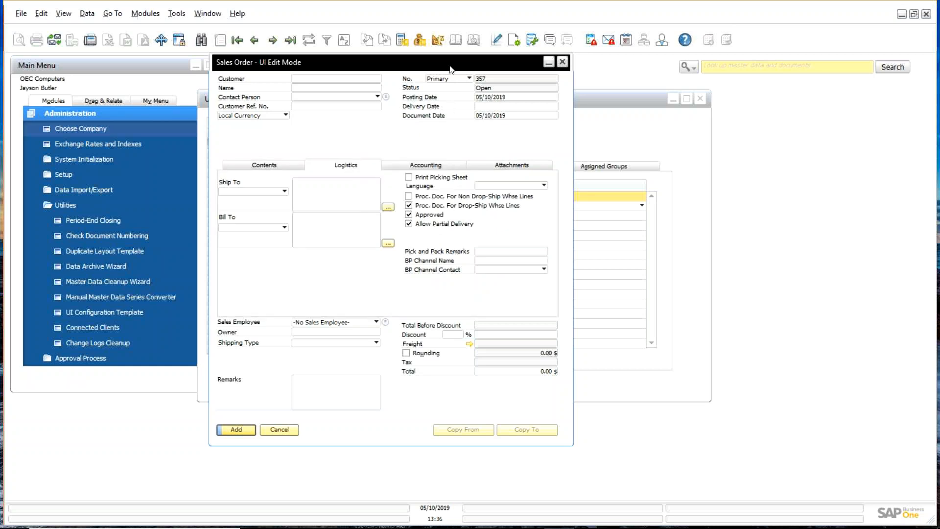
right_click(441, 125)
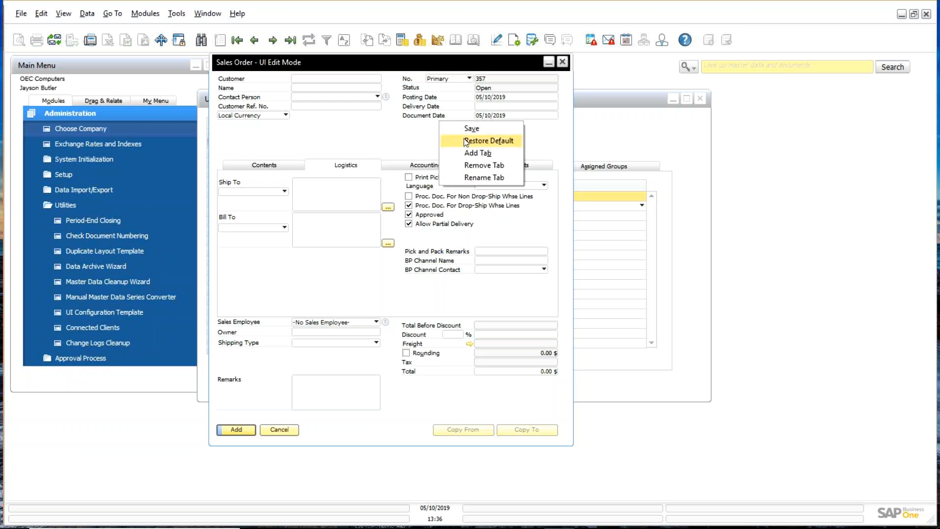
left_click(404, 142)
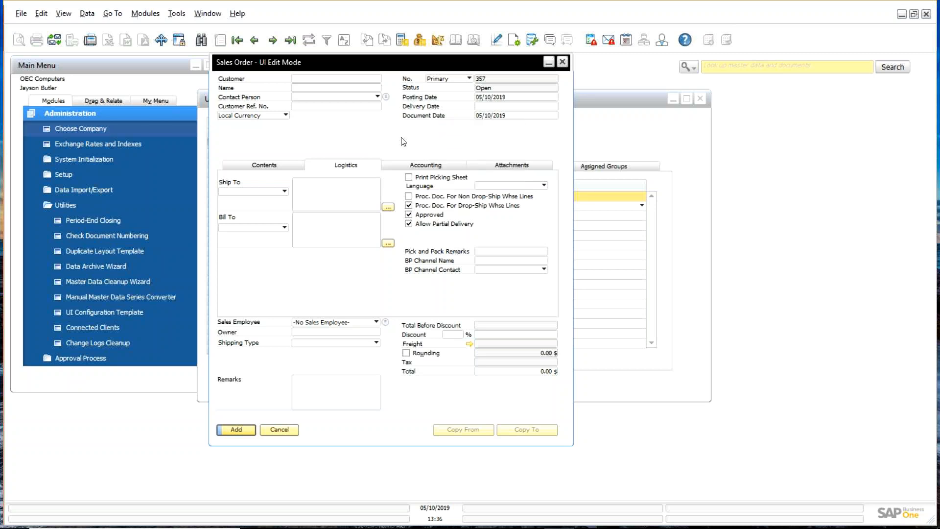
Step: Restore the default tab layout from the Contents tab and open Form Settings
left_click(288, 168)
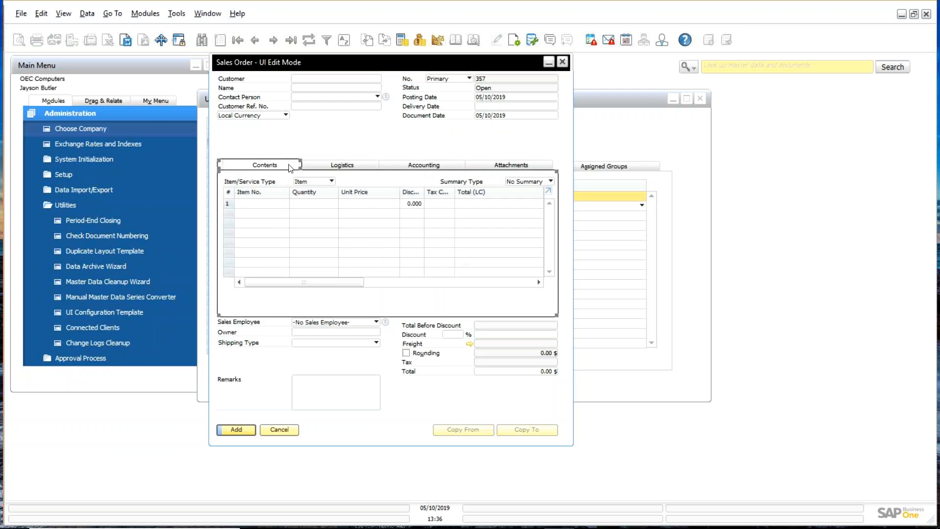
right_click(407, 136)
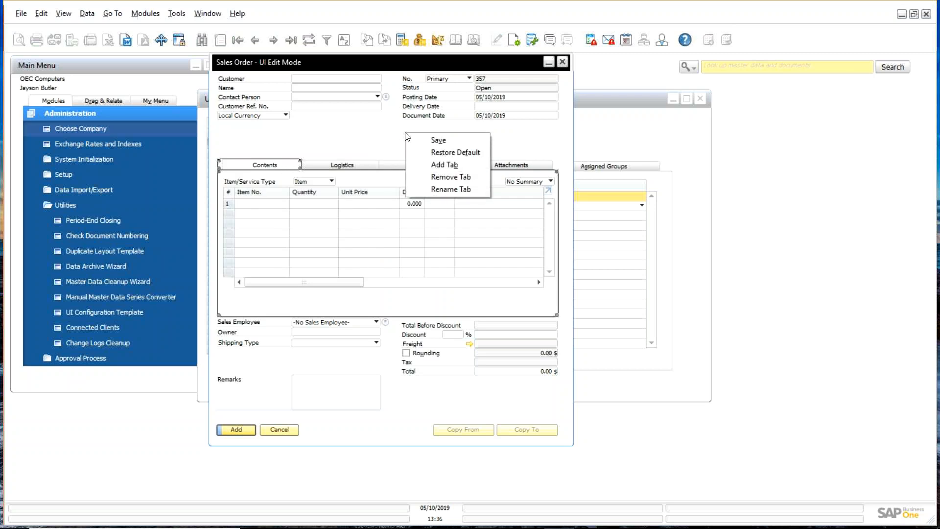
left_click(447, 152)
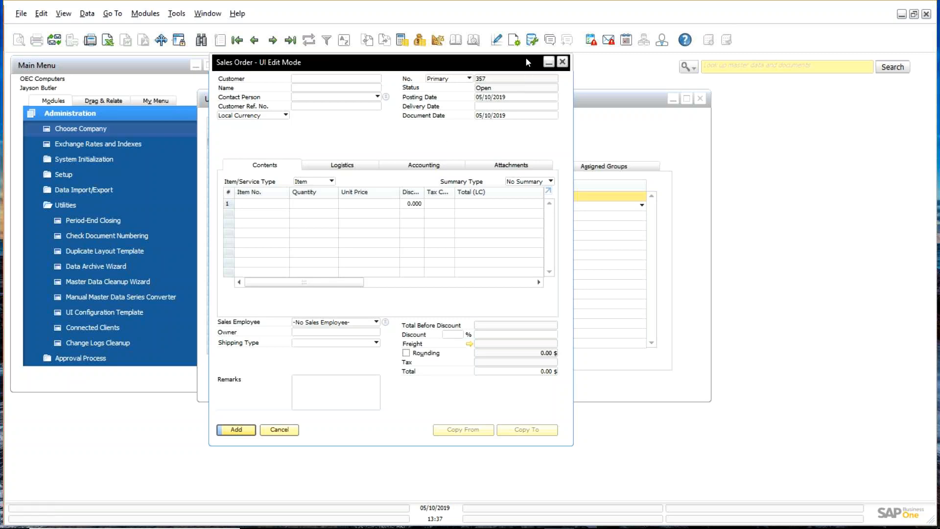
left_click(516, 43)
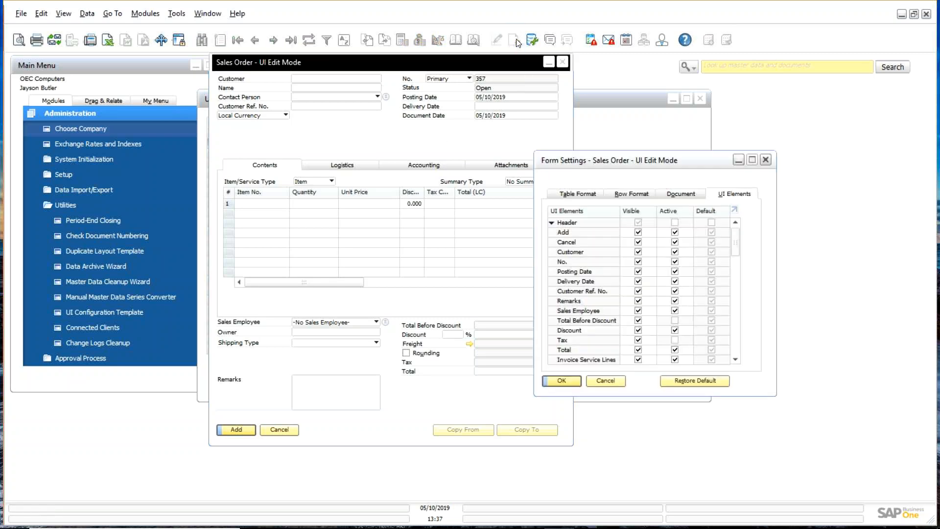
Step: In UI Elements, hide the Accounting tab by unchecking its Visible box
left_click_drag(657, 163, 456, 134)
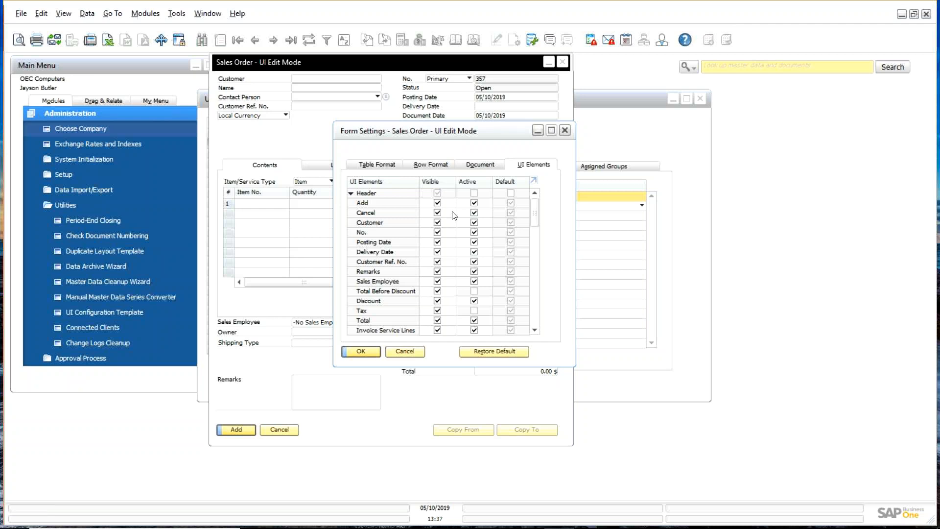
left_click(351, 193)
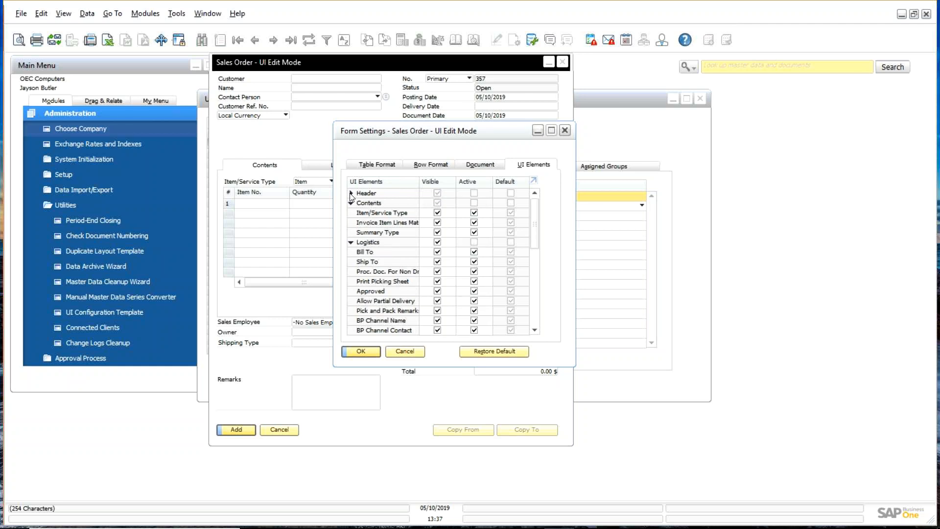
left_click(351, 243)
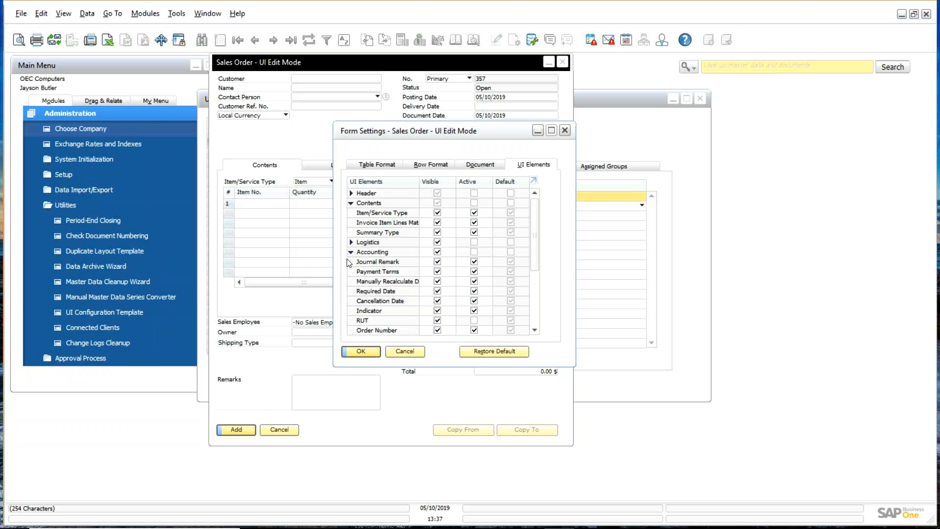
left_click(437, 252)
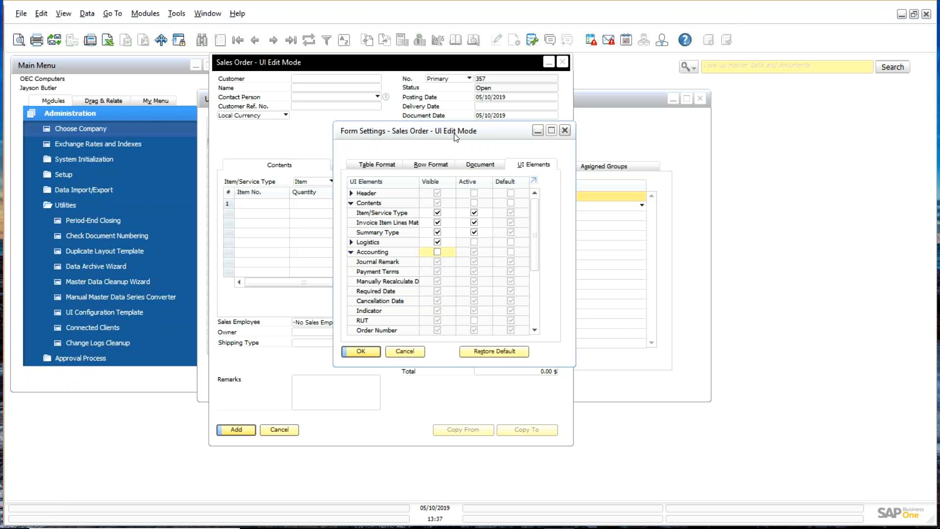
left_click_drag(456, 136, 616, 146)
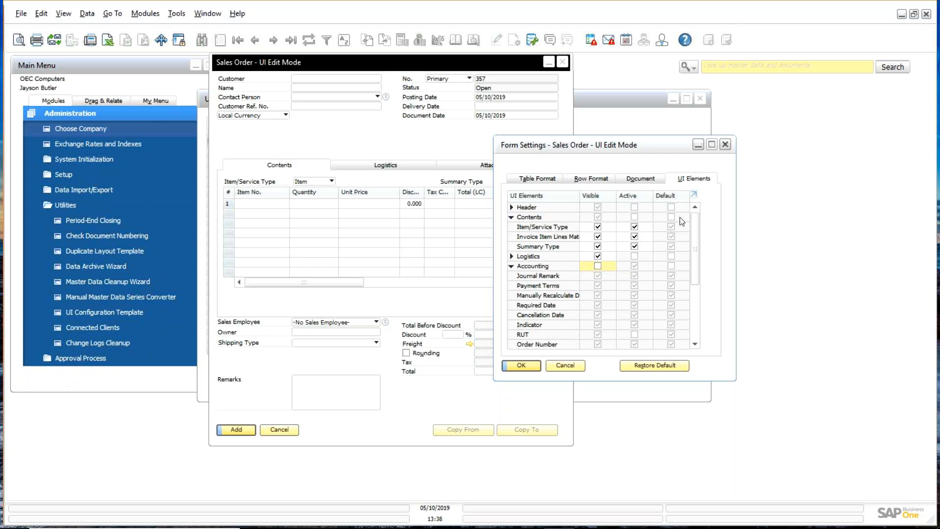
Step: Make Allow Partial Delivery read-only, hide BP Channel Name and Contact, and apply
left_click(520, 257)
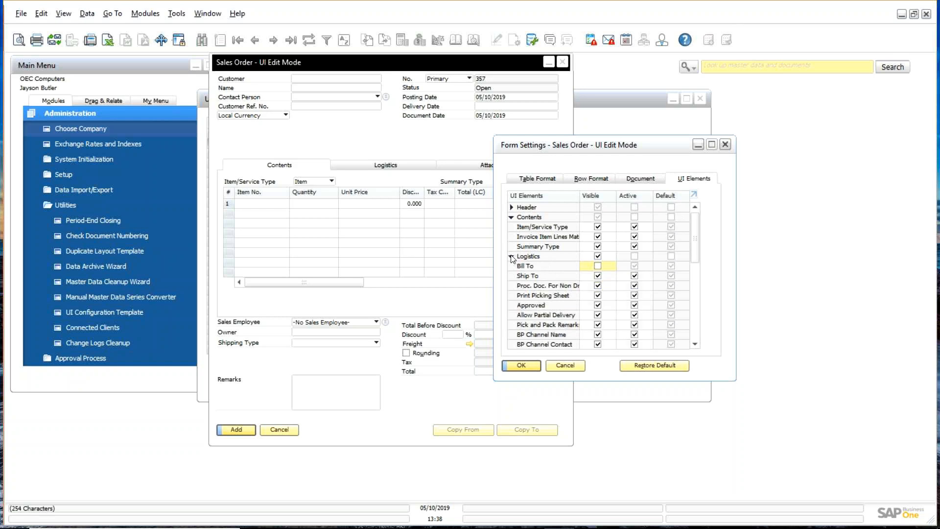
scroll(626, 291, "down", 2)
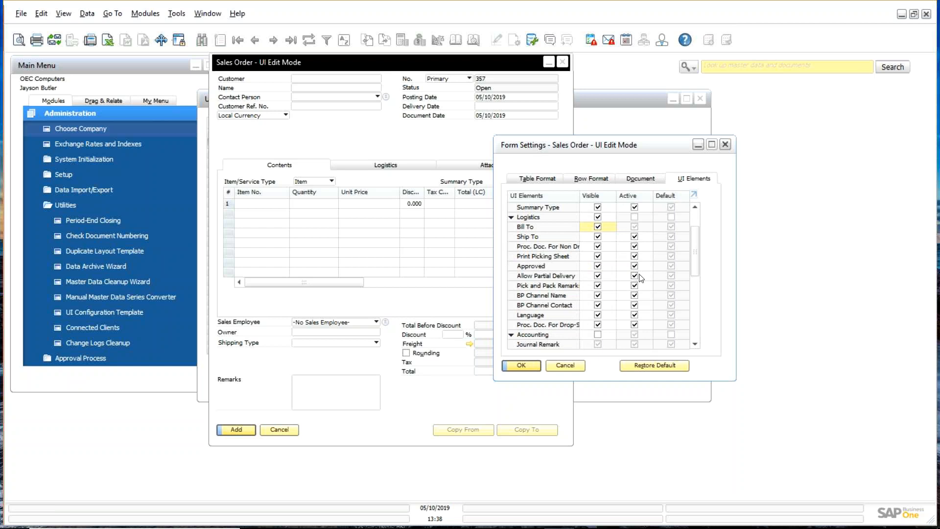
left_click(635, 276)
left_click(597, 295)
left_click(598, 305)
left_click(526, 367)
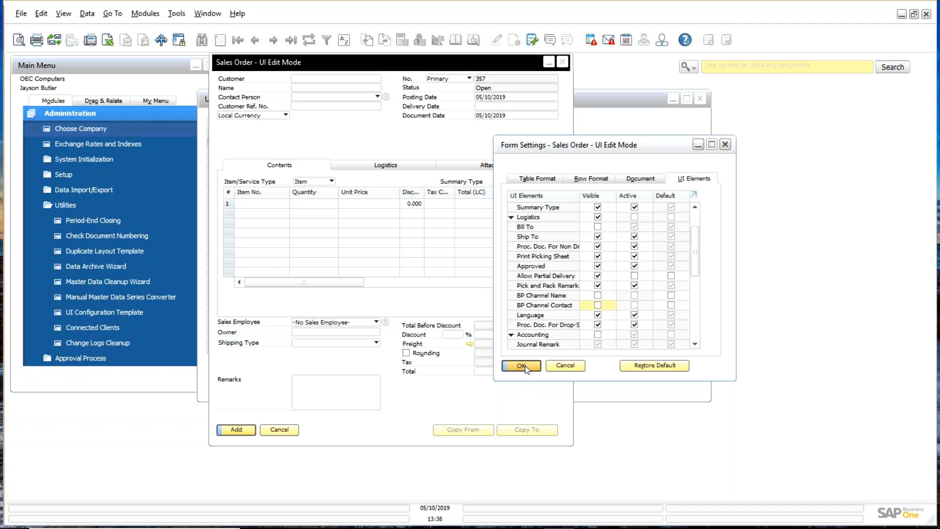
left_click(388, 167)
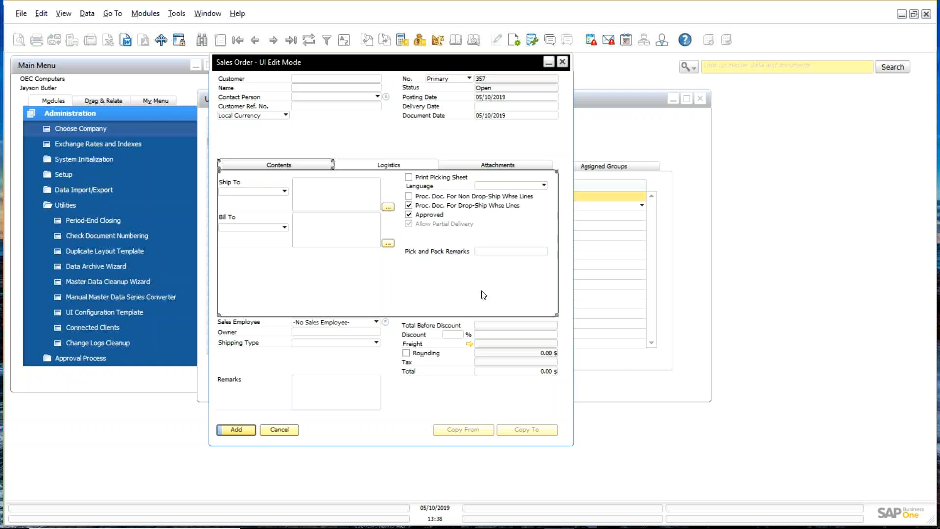
Step: Deselect form elements and show the User-Defined Fields panel with the InterCo fields
left_click(392, 146)
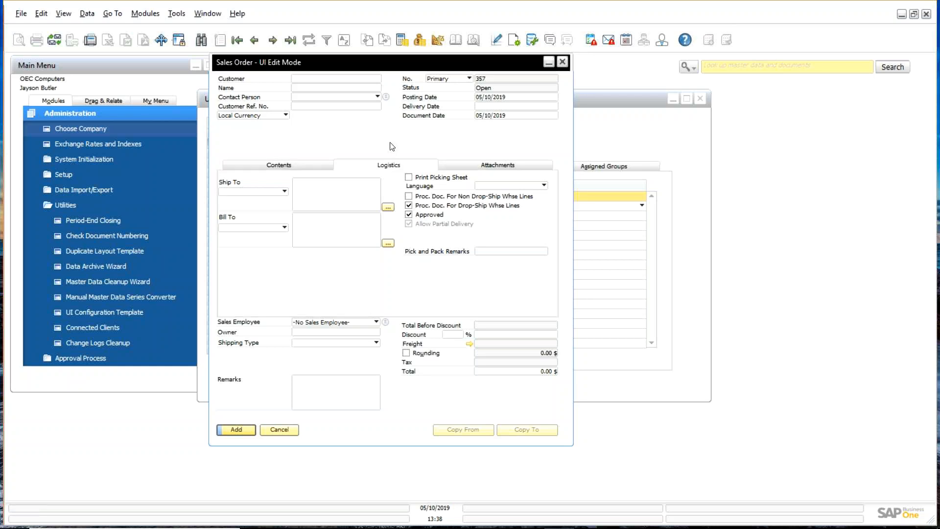
left_click(68, 14)
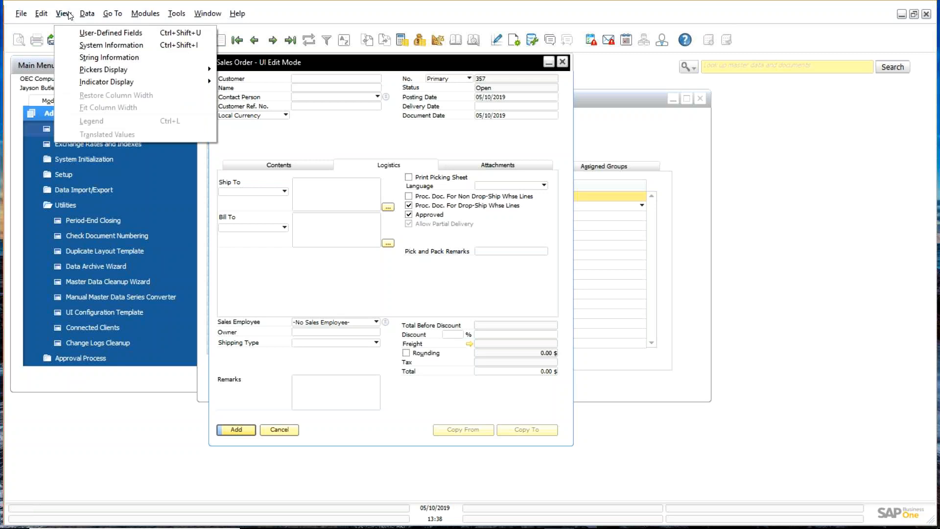
left_click(83, 33)
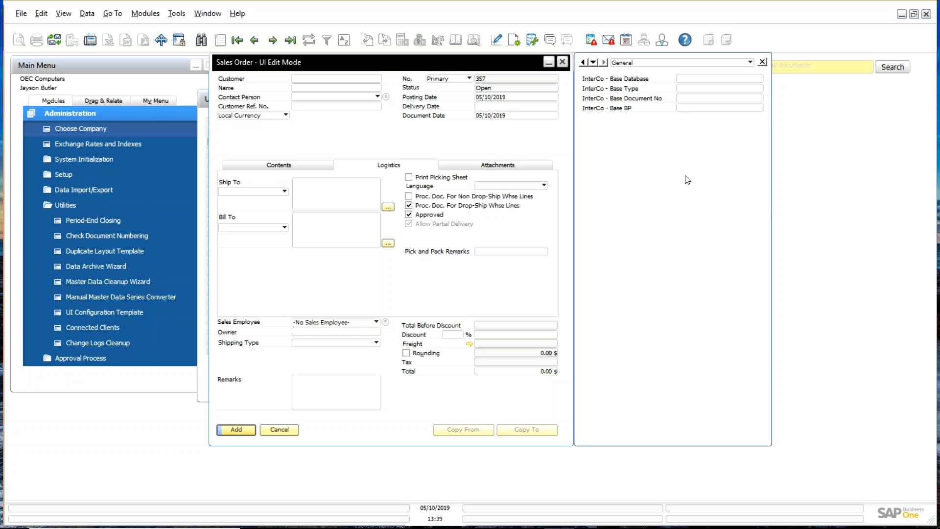
Step: Add a new tab named 'UDF' to the Sales Order form and open it
right_click(443, 135)
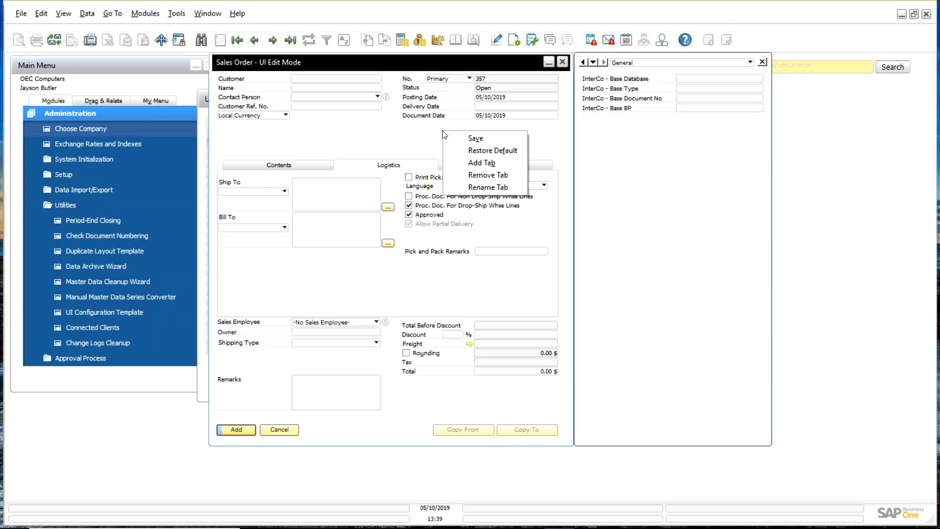
left_click(492, 164)
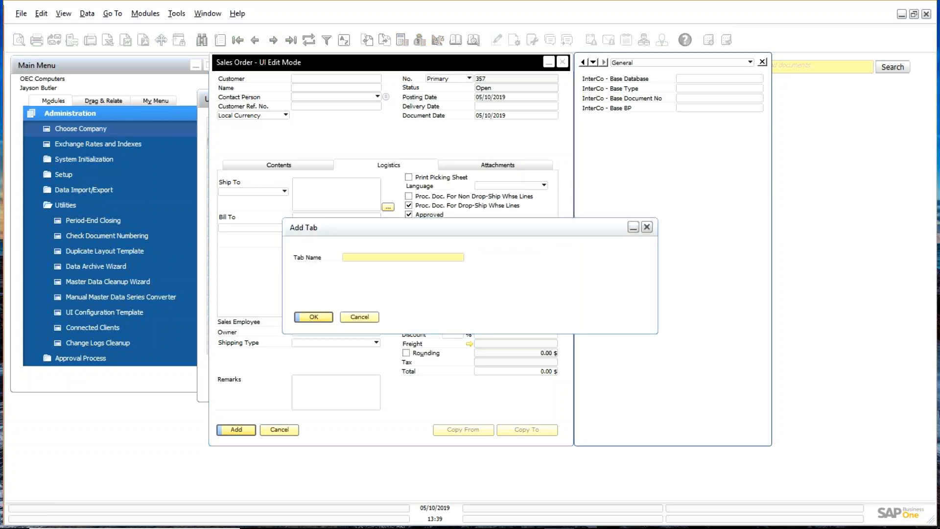
type("UDF")
left_click(309, 318)
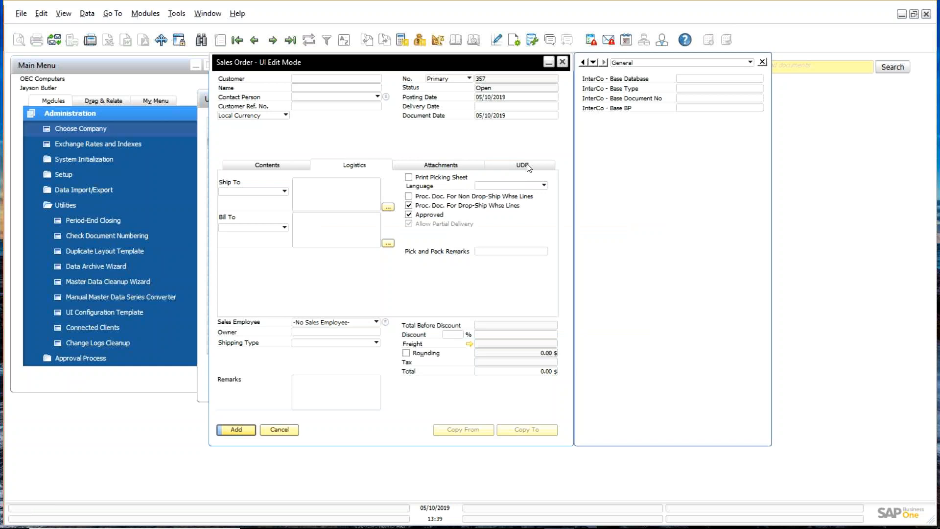
left_click(526, 166)
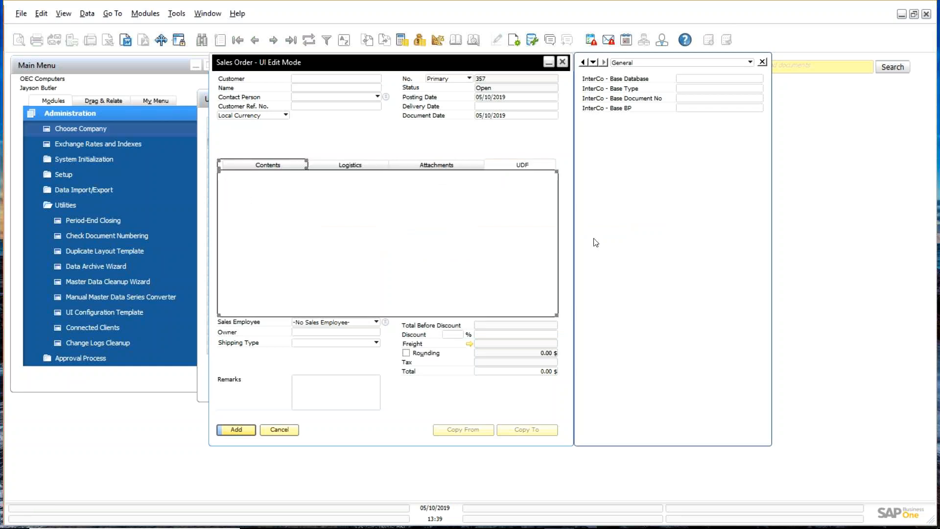
Step: Stack InterCo Base Database, Base Type, Base Document No and Base BP vertically on the UDF tab
left_click(696, 84)
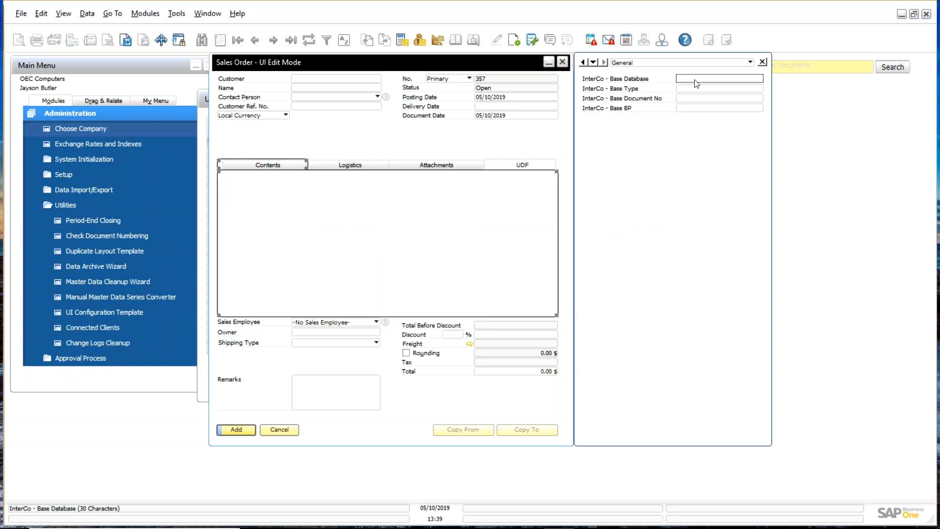
left_click_drag(696, 83, 327, 194)
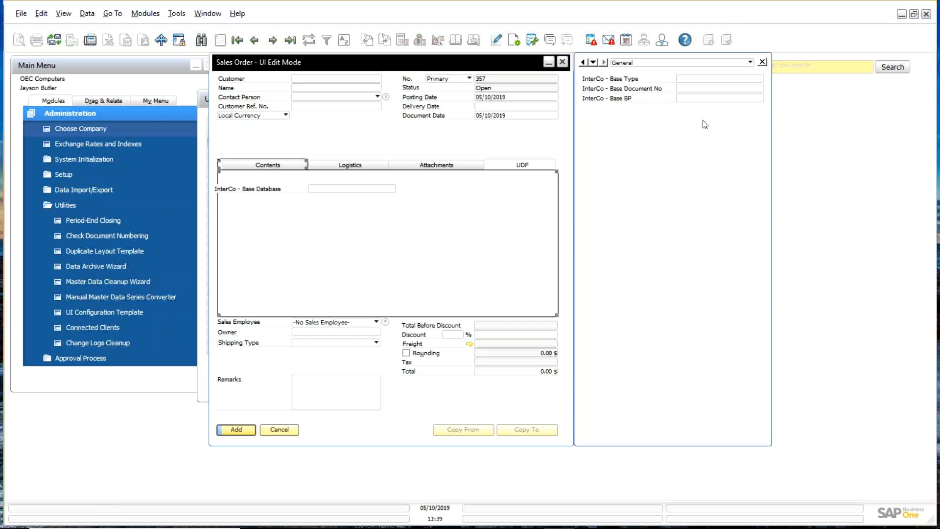
left_click(356, 190)
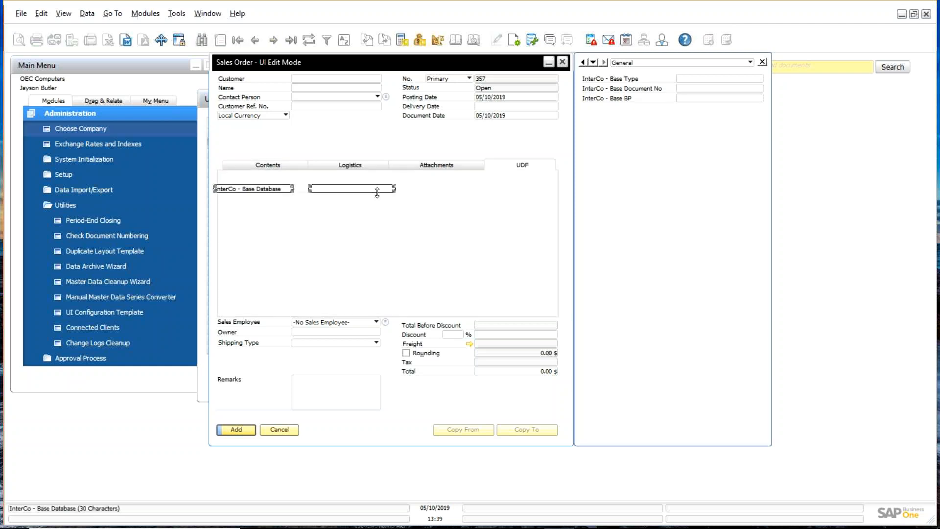
left_click_drag(377, 192, 395, 191)
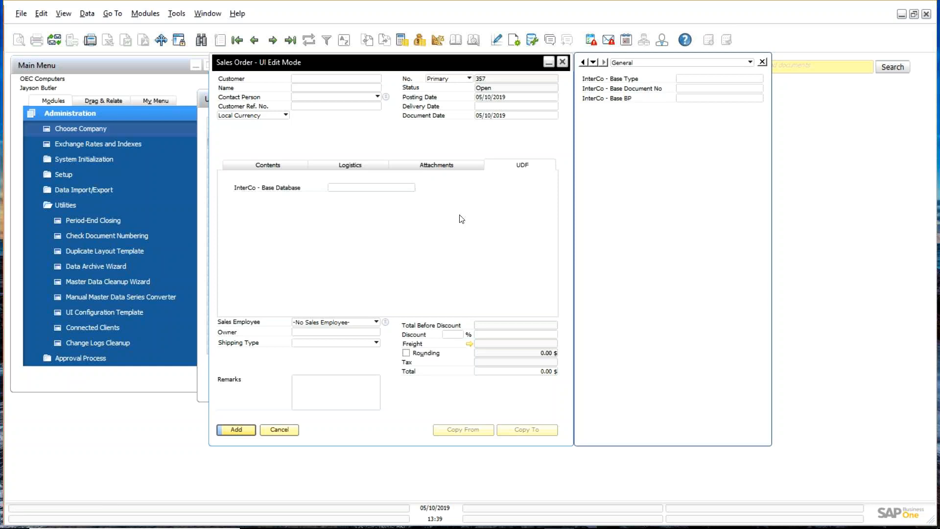
left_click(706, 79)
left_click_drag(706, 81, 359, 205)
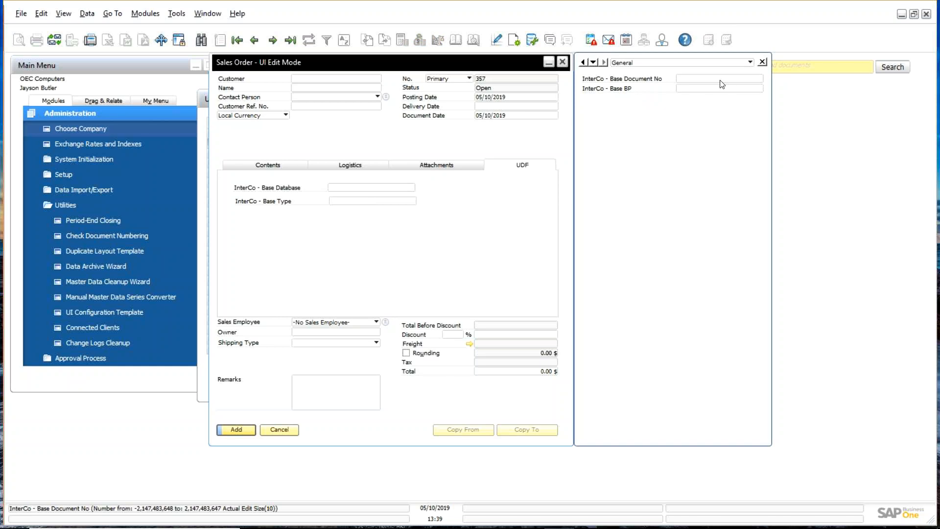
left_click_drag(721, 88, 374, 219)
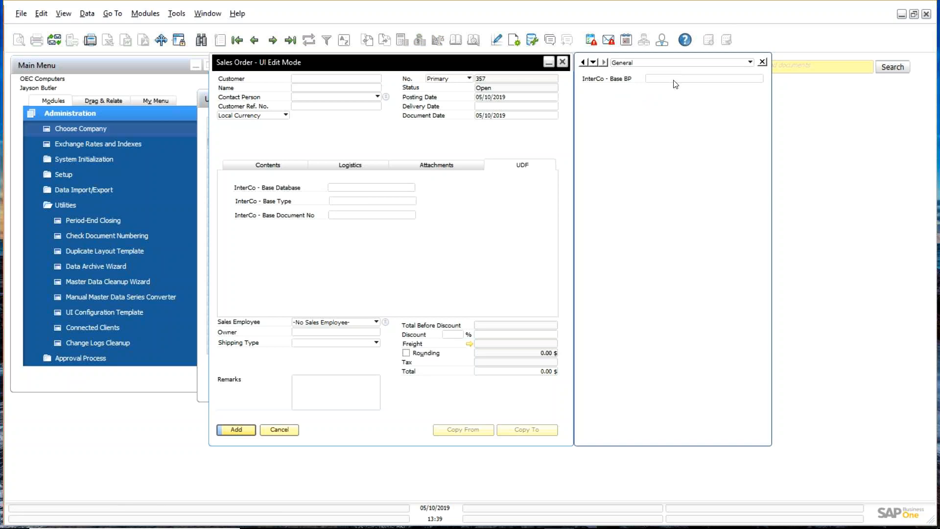
left_click_drag(674, 80, 350, 237)
left_click_drag(351, 237, 351, 237)
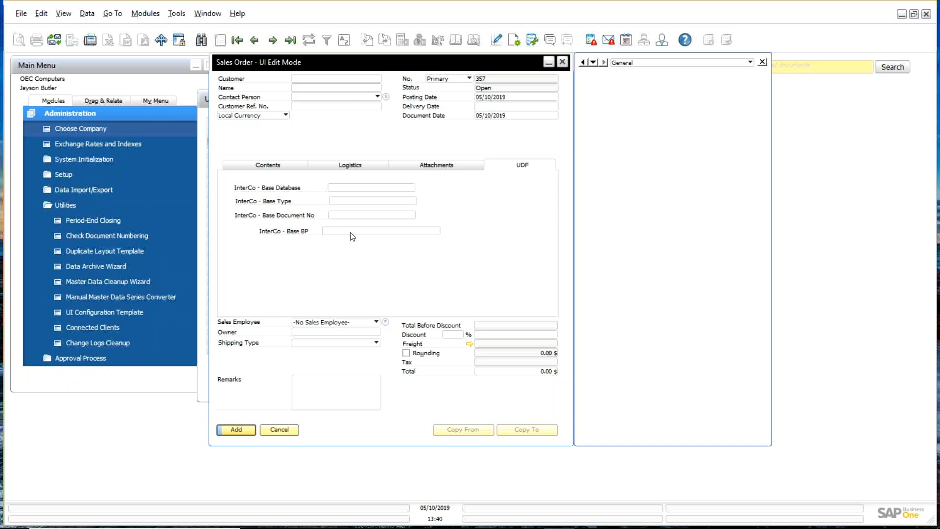
Step: Left-align the four InterCo fields on the UDF tab
left_click(307, 191)
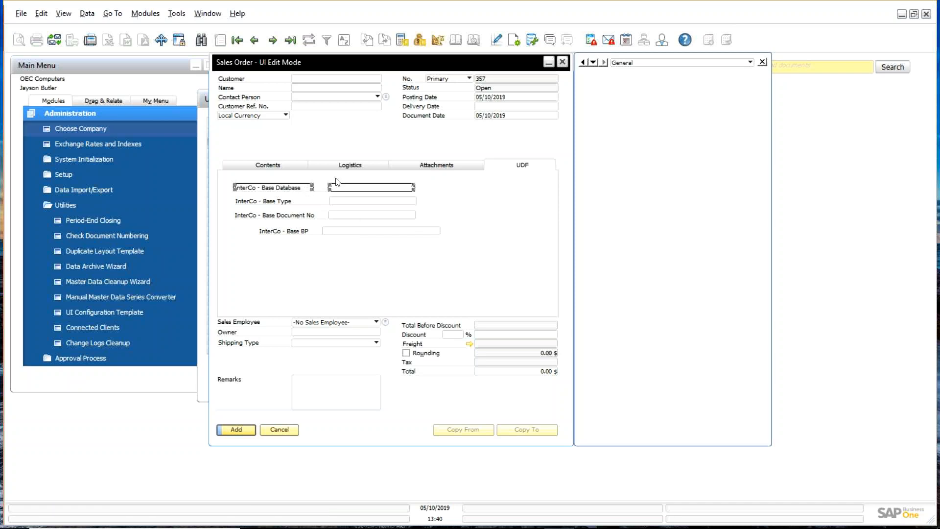
left_click(375, 200, "ctrl")
left_click(362, 215, "ctrl")
left_click(358, 232, "ctrl")
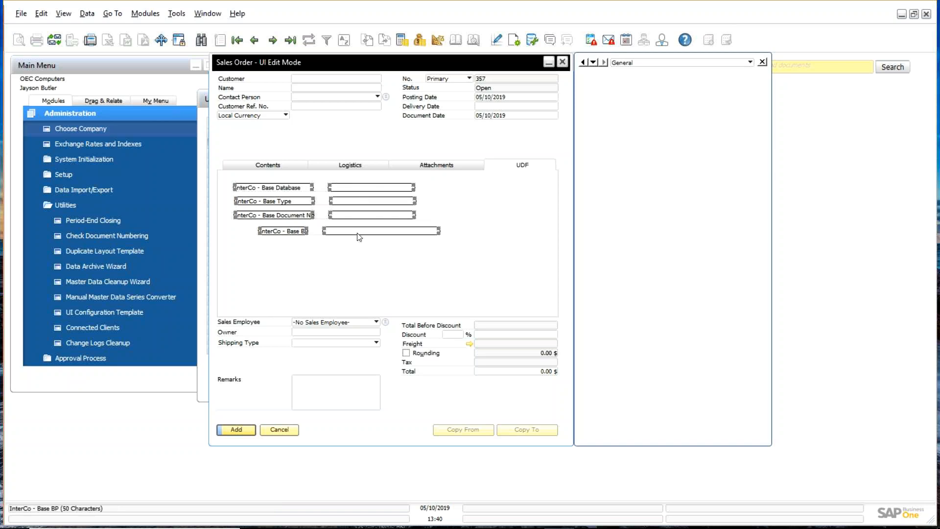
right_click(359, 236)
mouse_move(405, 239)
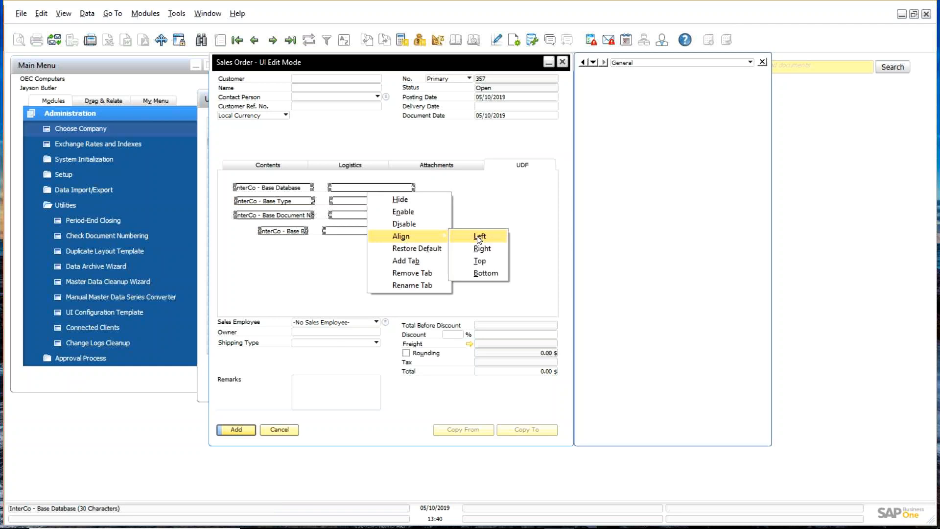
left_click(478, 238)
Step: Narrow the Base BP field to match the others and save the Sales Order layout
left_click(358, 234)
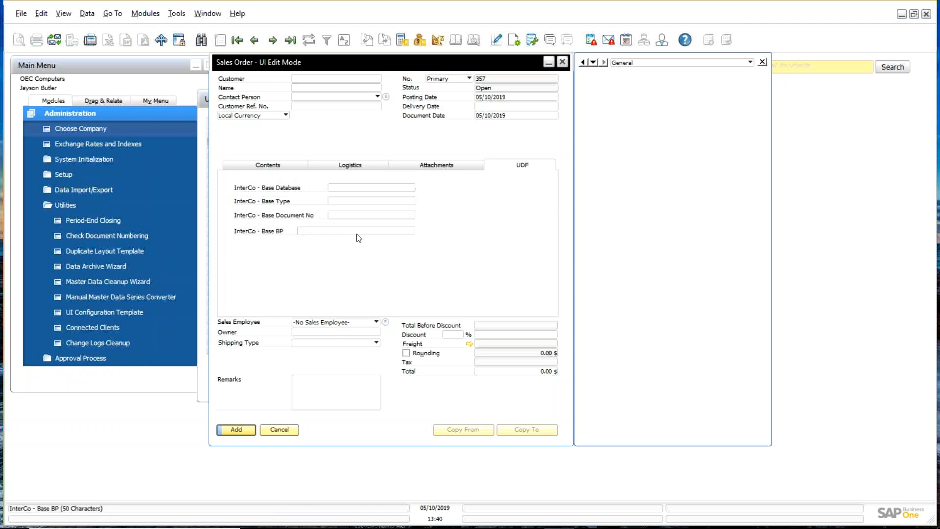
left_click(329, 234)
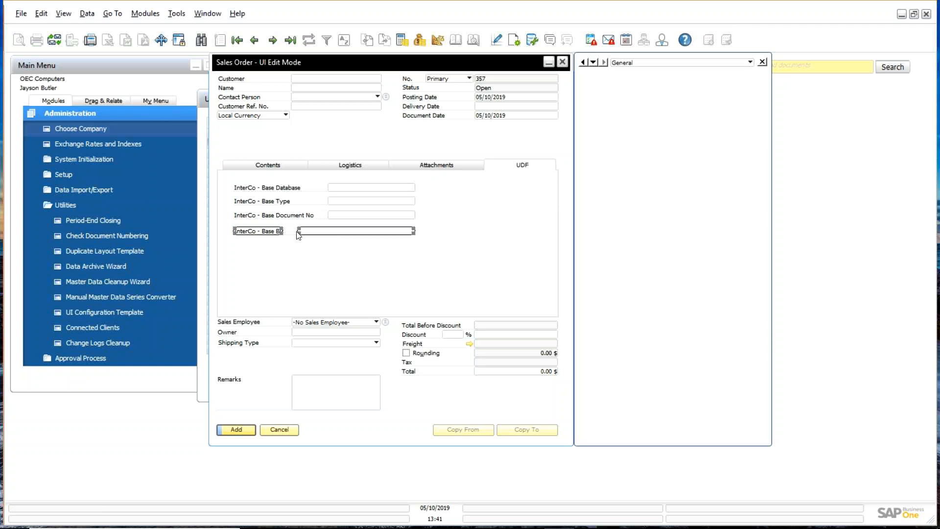
left_click_drag(297, 231, 326, 230)
left_click(356, 263)
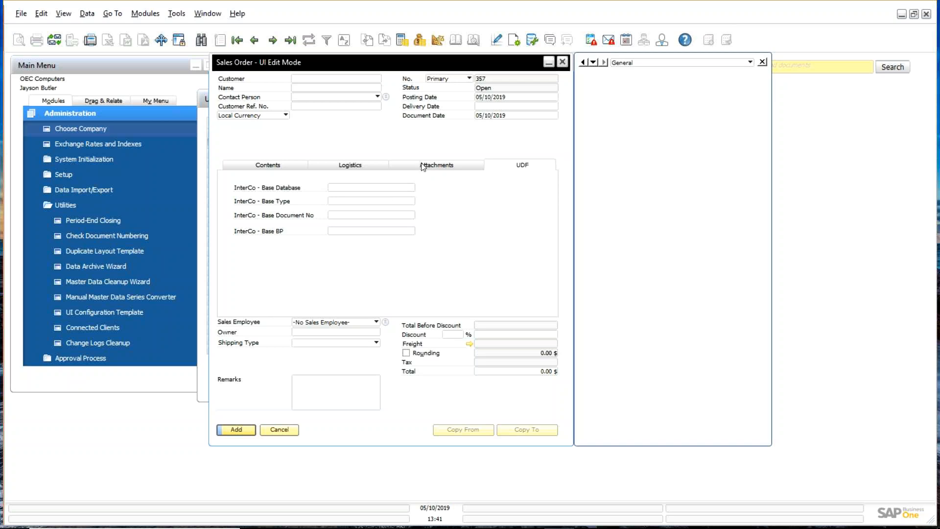
right_click(367, 130)
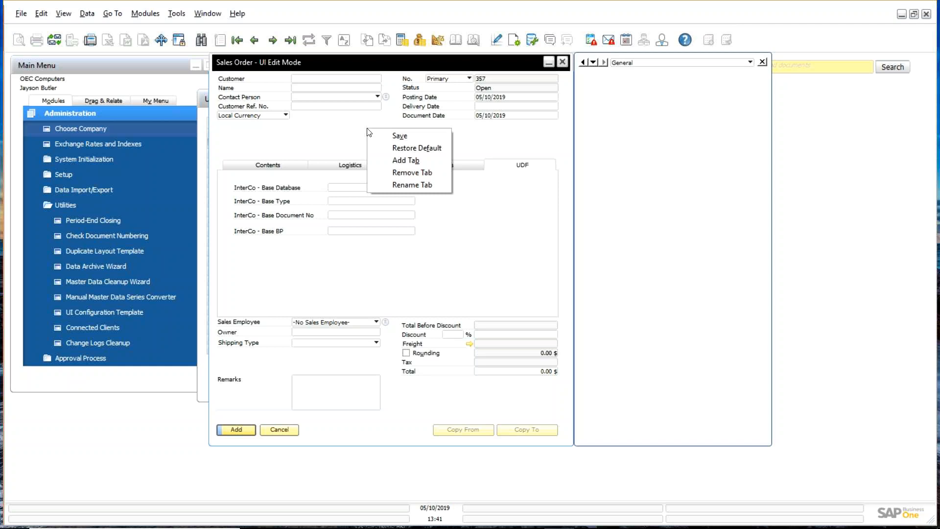
left_click(402, 138)
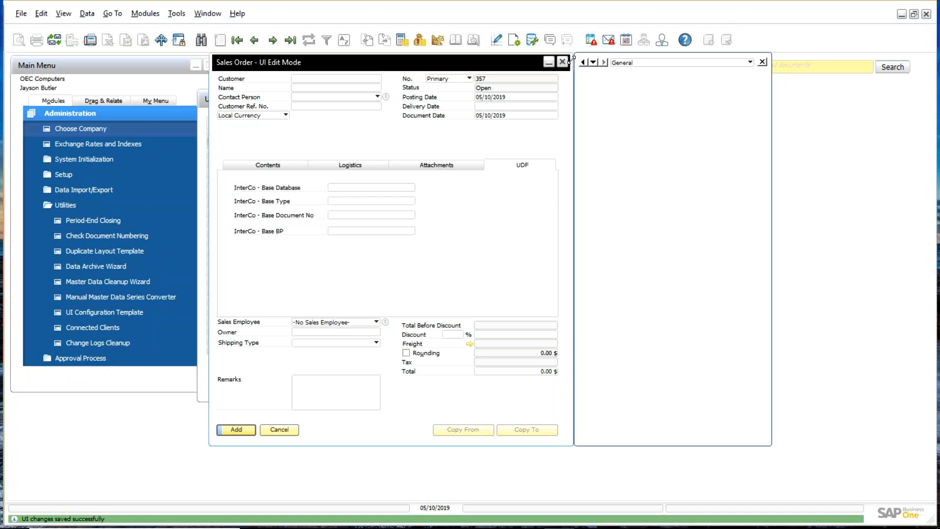
Step: Close the layout editor, then reopen it to review the Logistics, Attachments and Contents tabs, and close it again
left_click(563, 63)
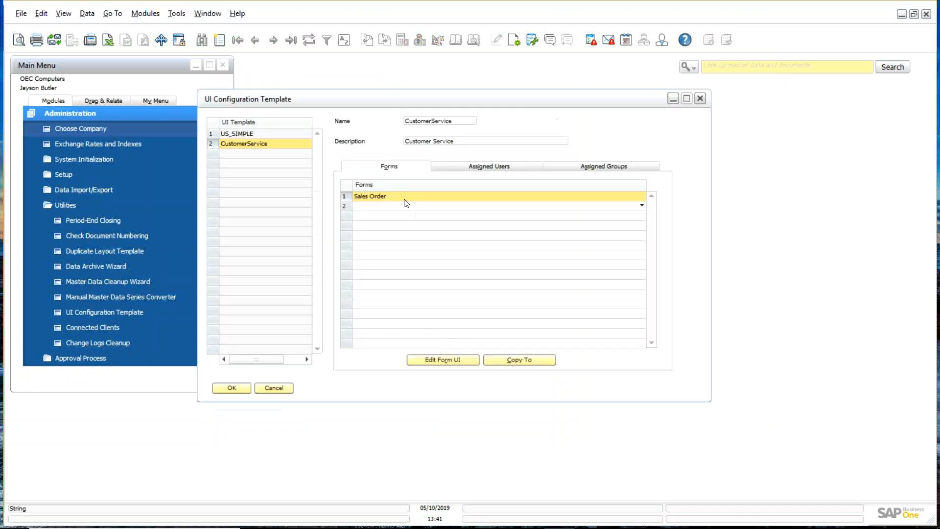
left_click(447, 360)
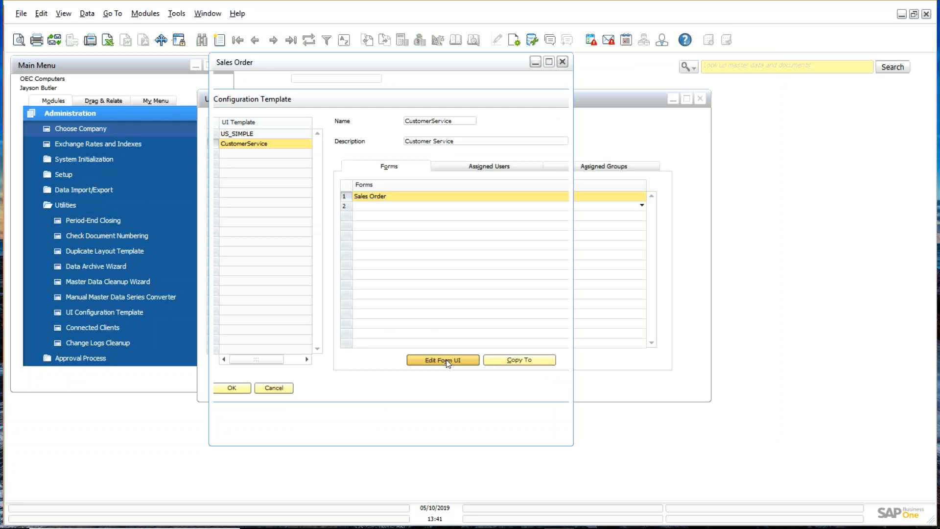
left_click(363, 168)
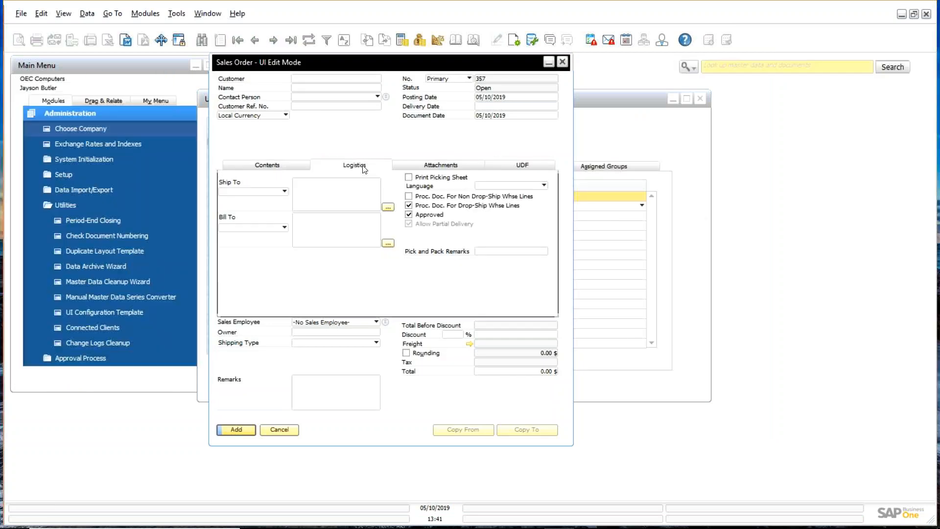
left_click(441, 165)
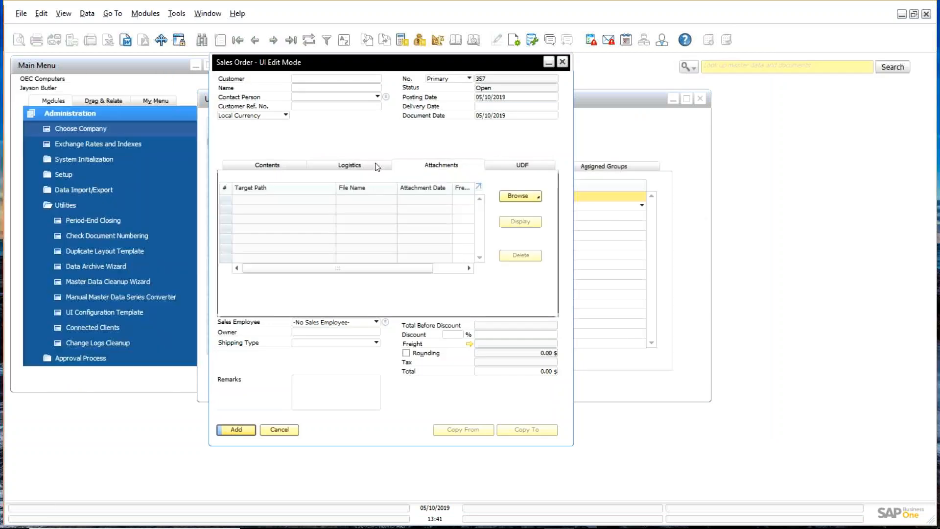
left_click(355, 166)
left_click(286, 169)
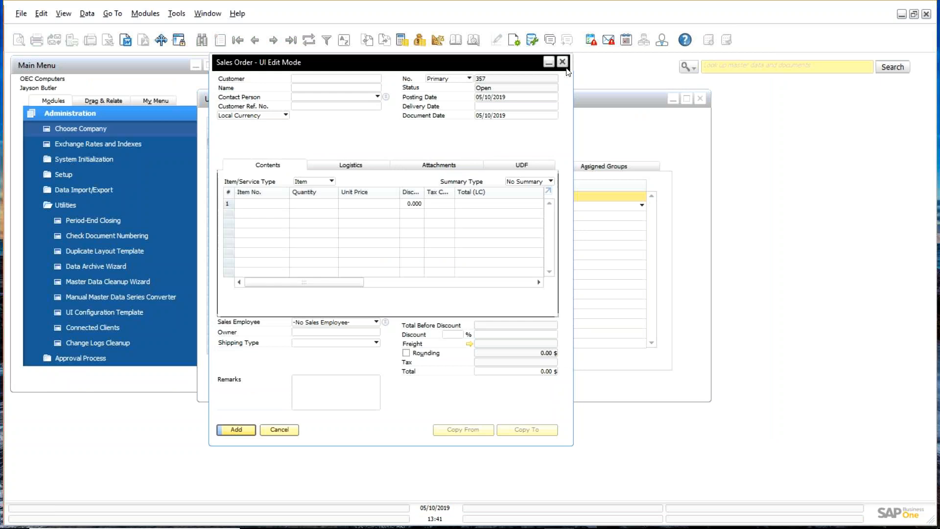
left_click(562, 62)
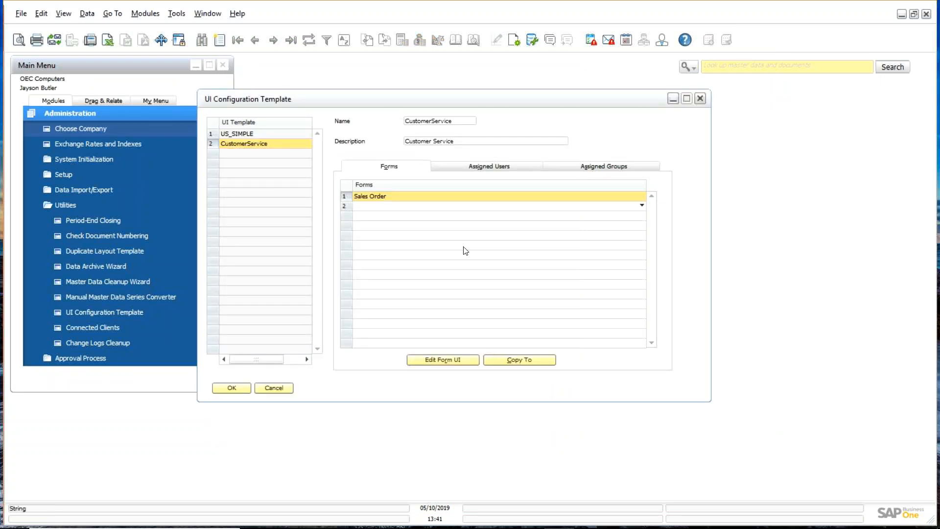
left_click(508, 208)
left_click(508, 207)
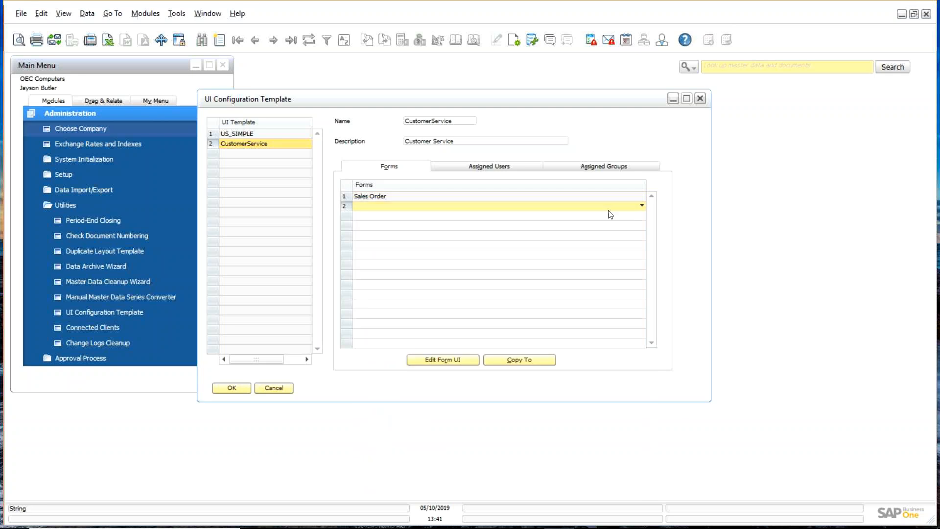
left_click(642, 206)
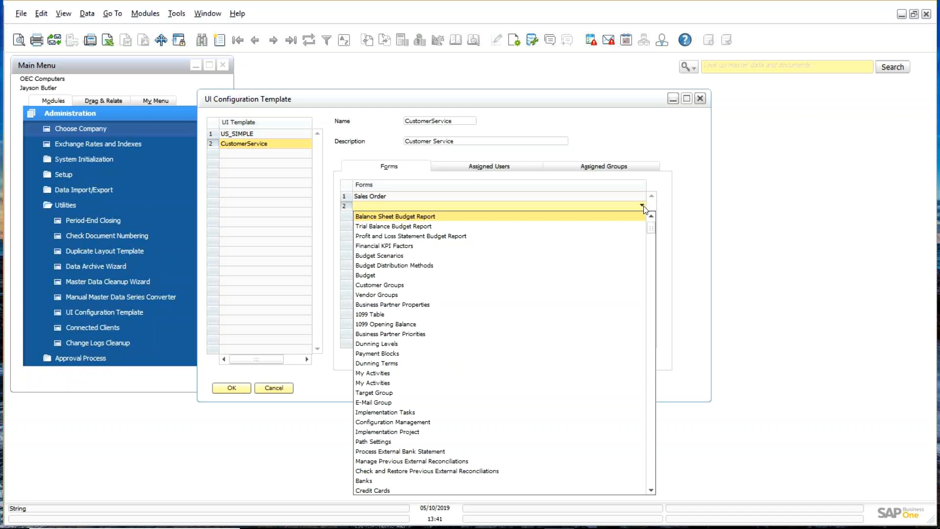
left_click(680, 213)
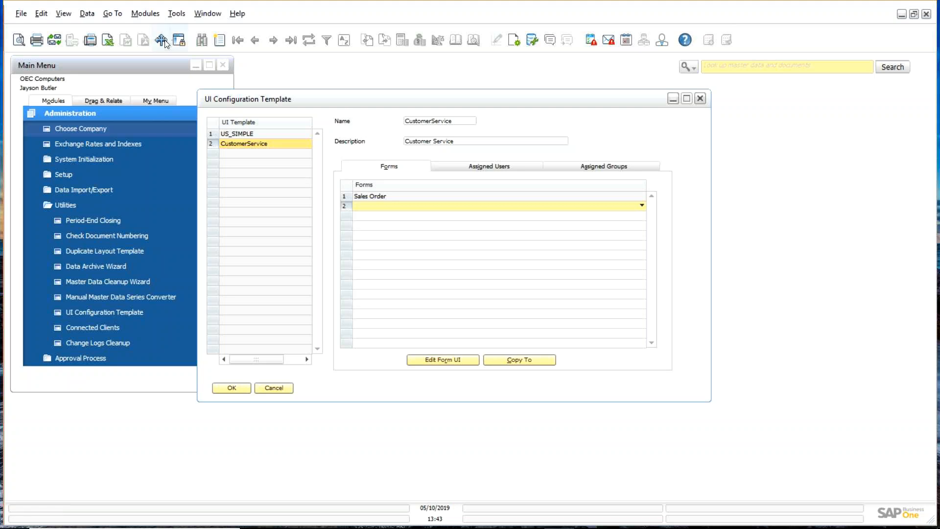
Step: Add and save template 'ARDept' described 'AR Department', then reselect CustomerService
left_click(221, 41)
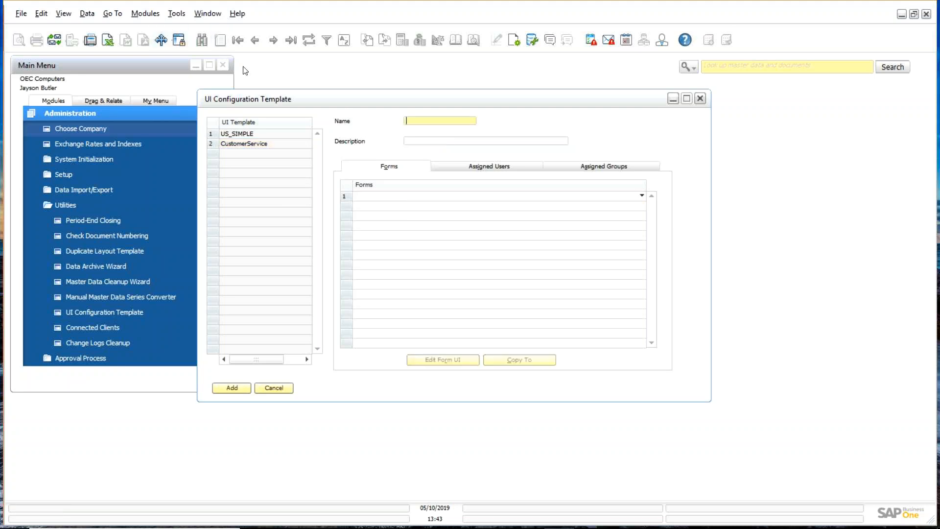
left_click(410, 122)
type("ARDept")
key("Tab")
type("AR ")
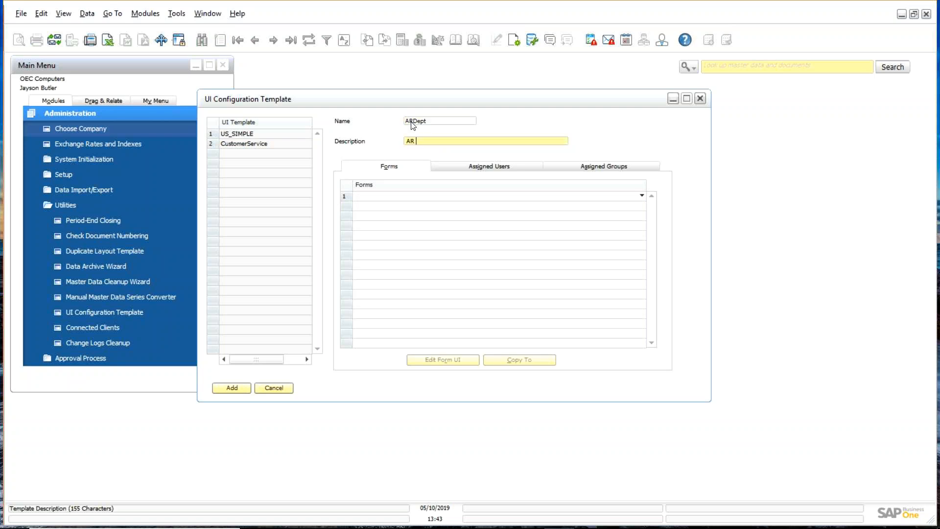
type("Department")
key("ctrl+Page_Up")
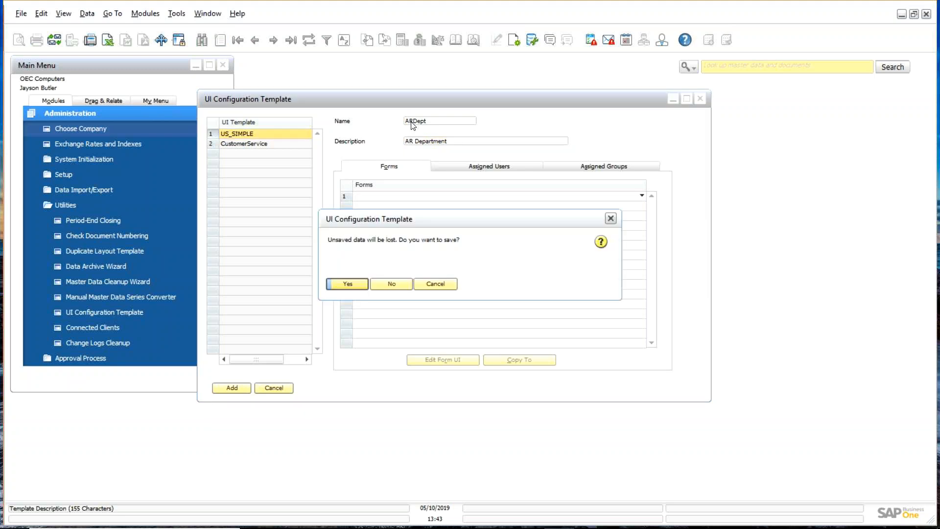
left_click(347, 284)
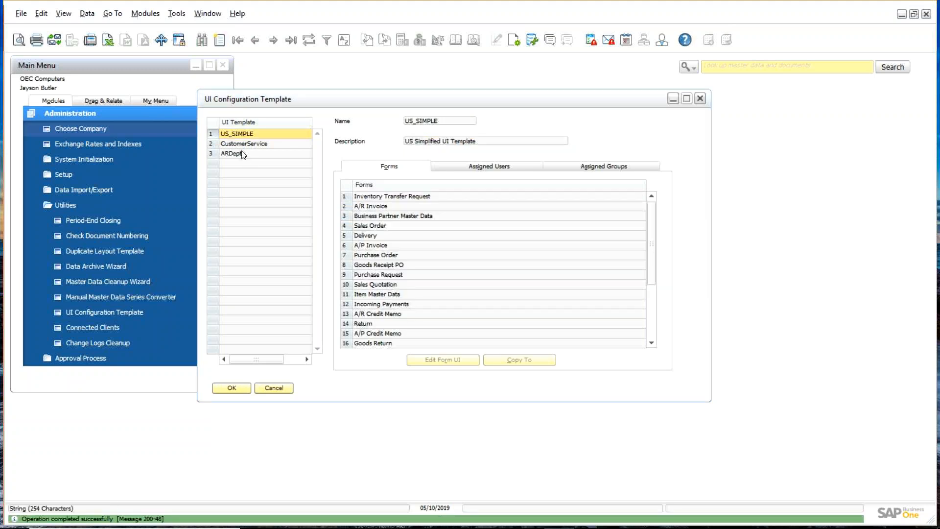
left_click(240, 154)
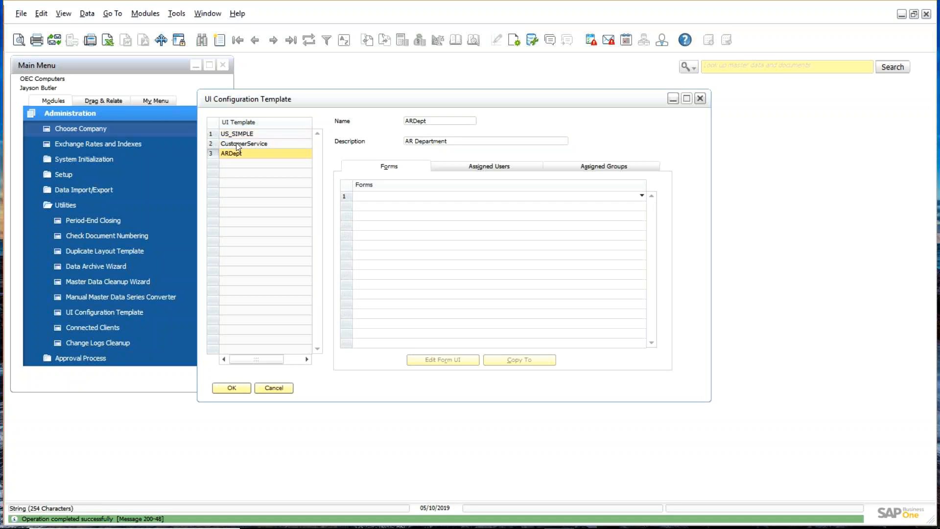
left_click(236, 143)
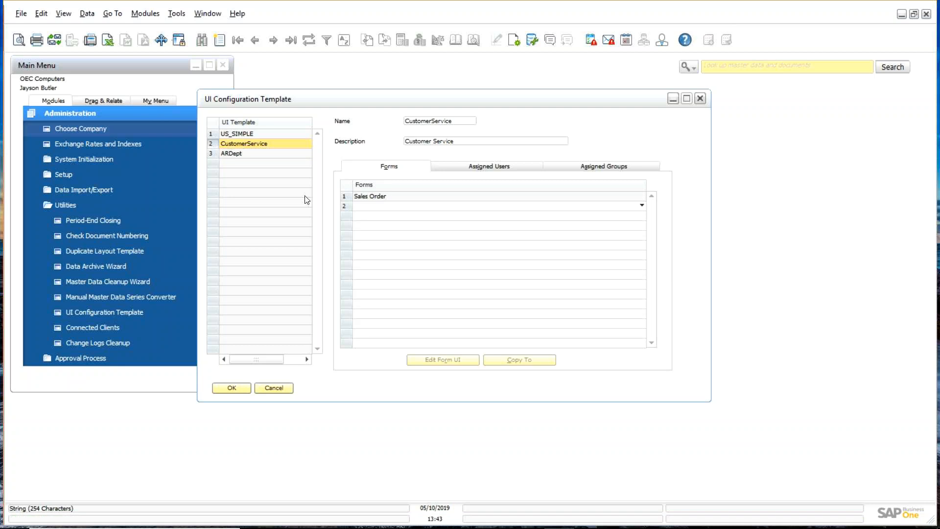
Step: Copy the Sales Order form from CustomerService to ARDept, save, and select it under ARDept
left_click(345, 198)
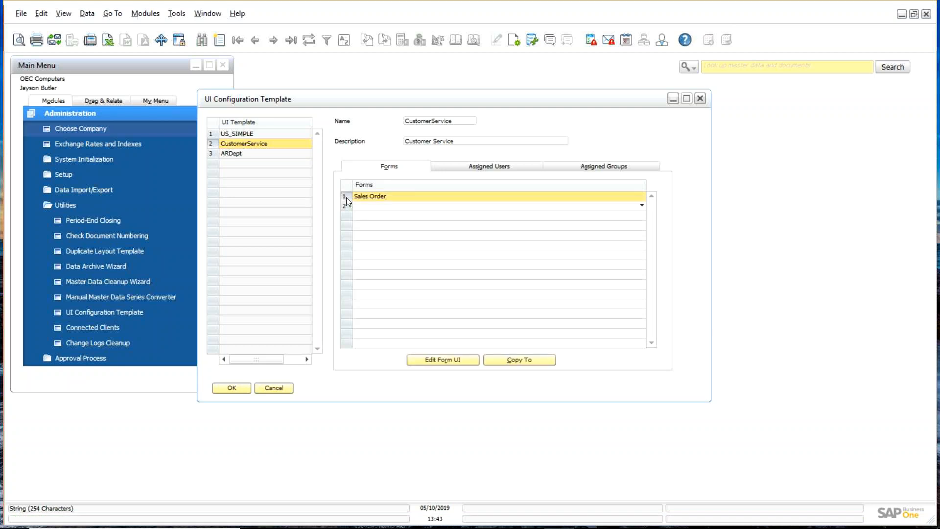
left_click(529, 362)
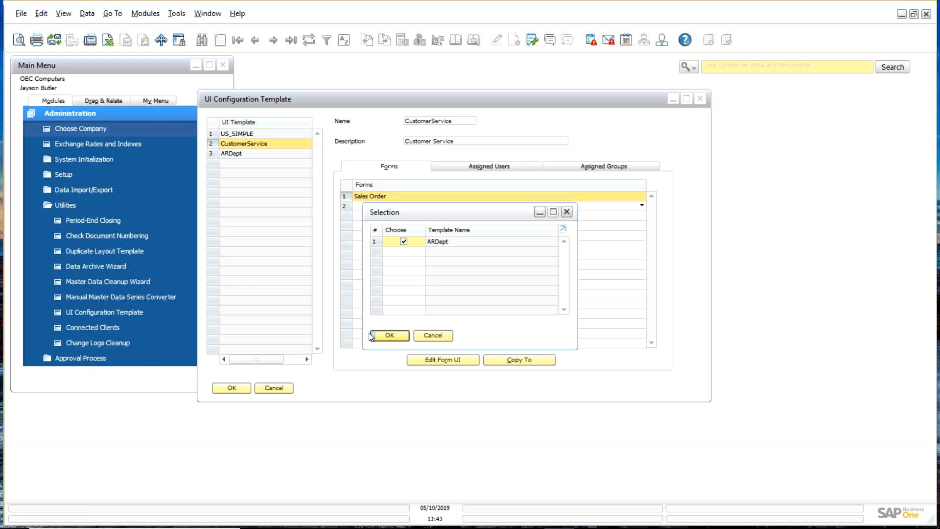
left_click(390, 336)
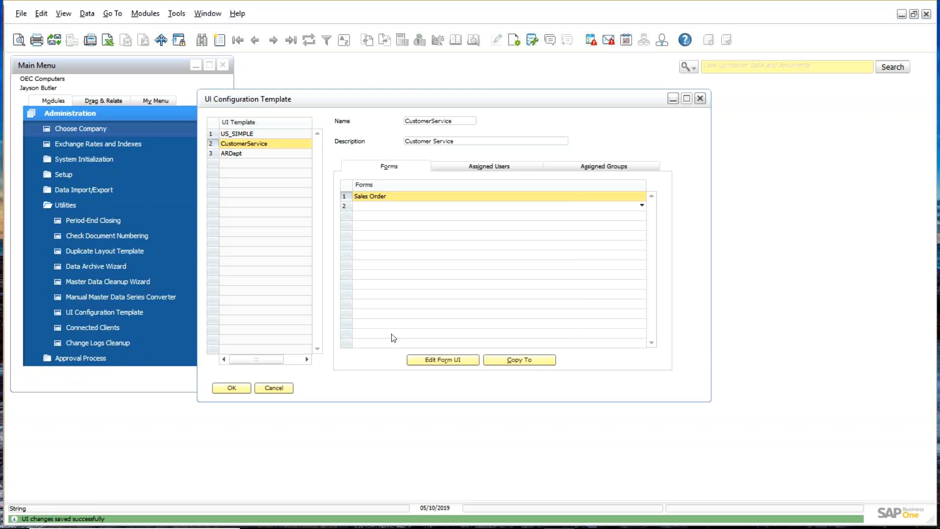
left_click(211, 157)
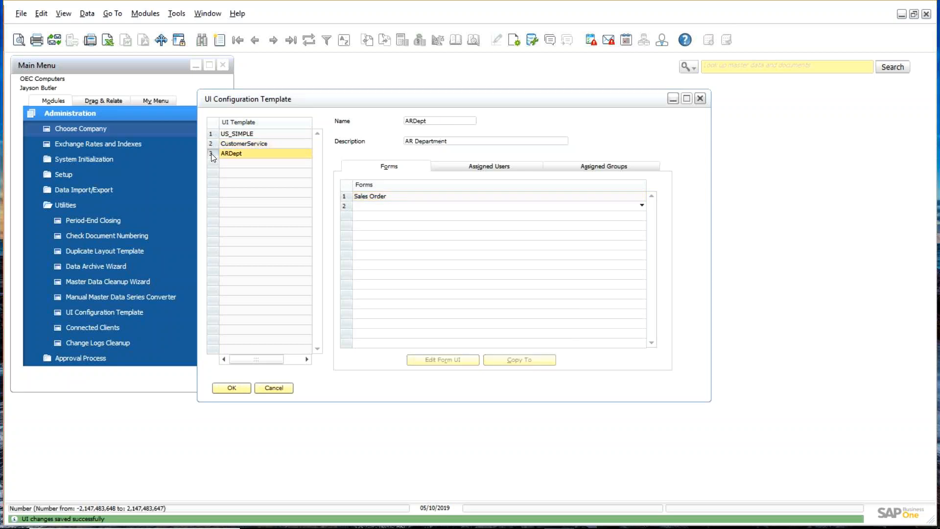
left_click(347, 196)
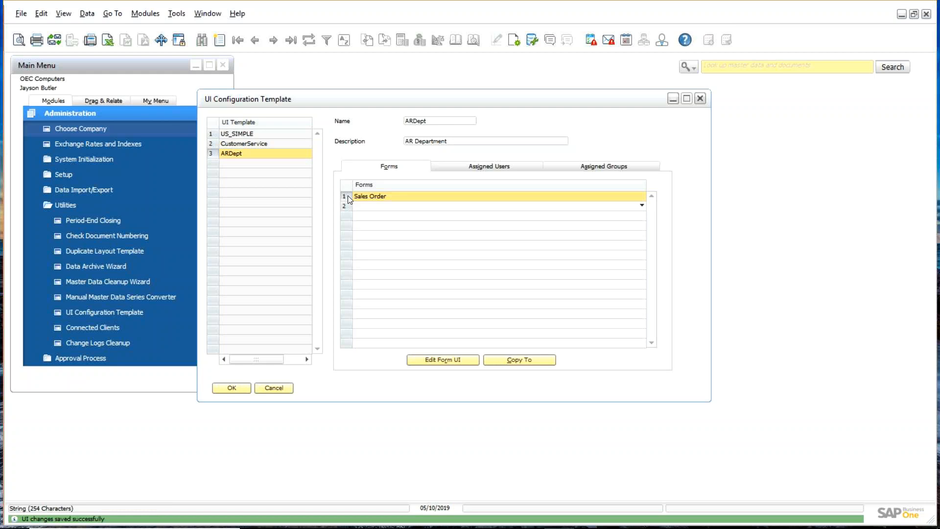
Step: In the Sales Order's Form Settings, make the Accounting UI element visible and apply
left_click(452, 361)
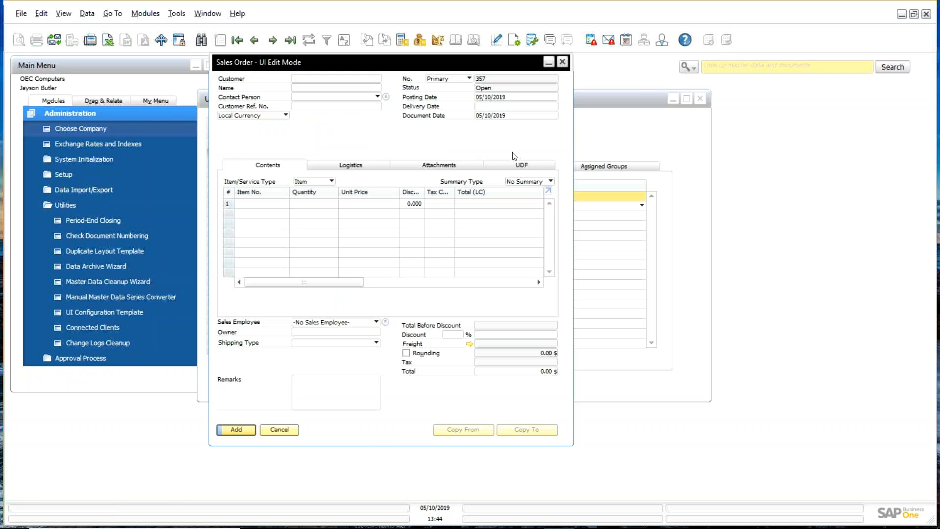
left_click(516, 40)
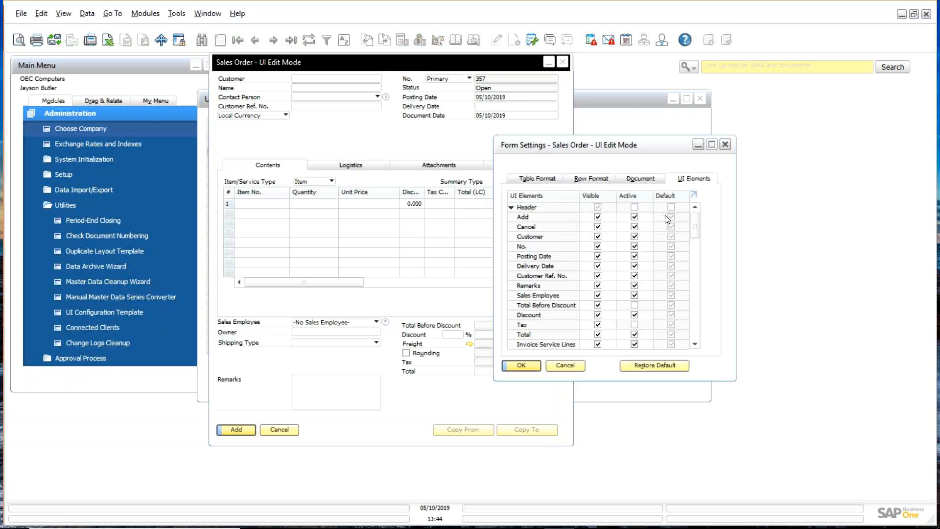
scroll(701, 232, "down", 1)
left_click_drag(699, 228, 701, 304)
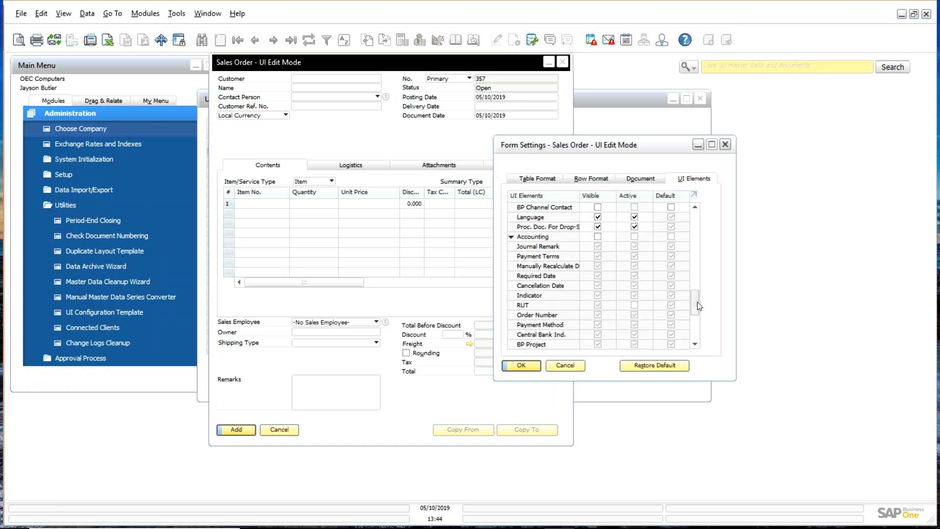
left_click(598, 237)
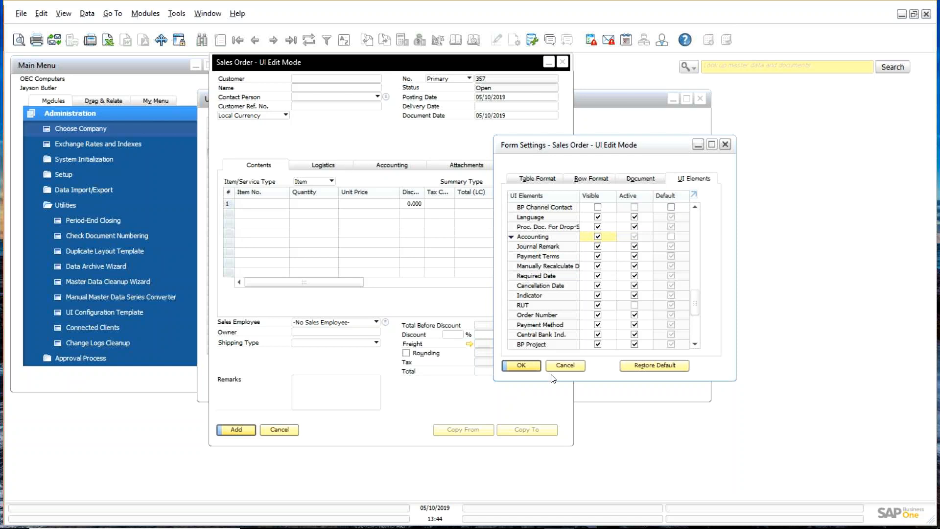
left_click(521, 366)
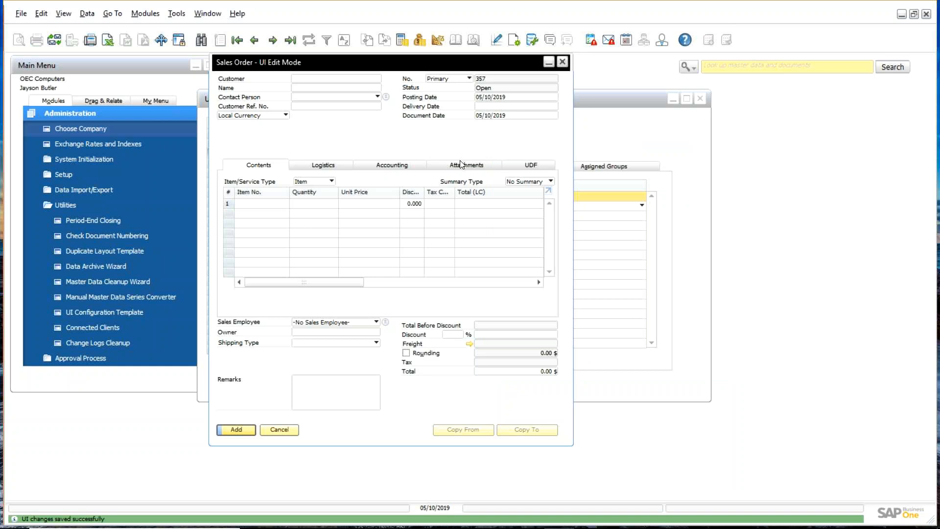
Step: Close the Sales Order layout editor
right_click(406, 131)
left_click(426, 132)
left_click(562, 62)
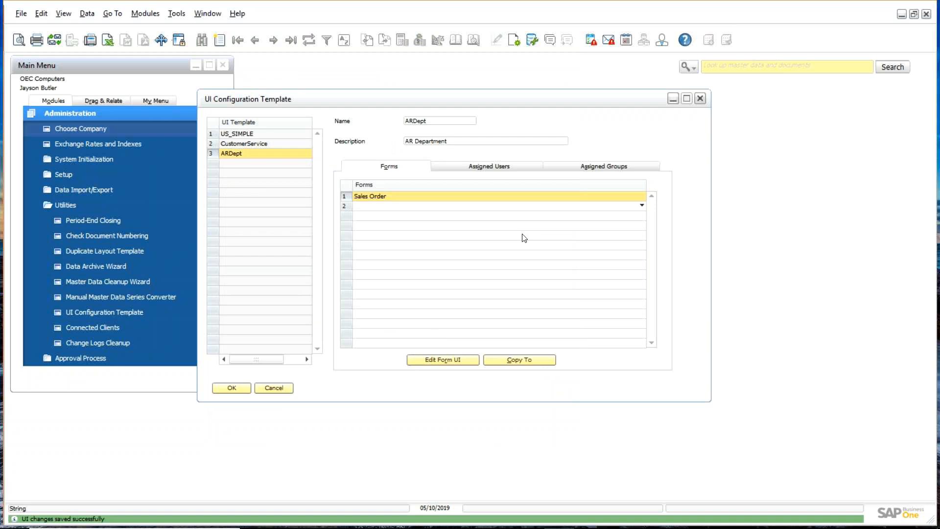
Step: Tick the user on CustomerService's Assigned Users tab, update, and close the template setup
left_click(211, 143)
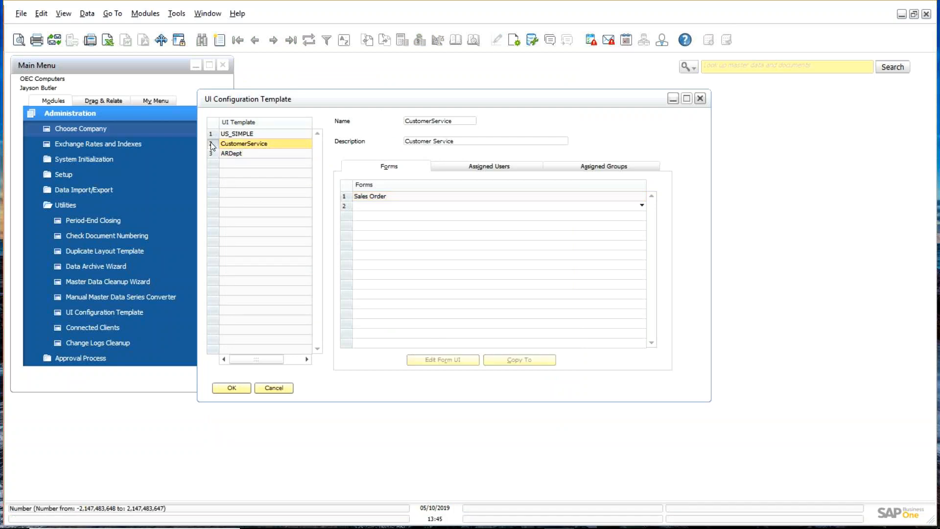
left_click(515, 168)
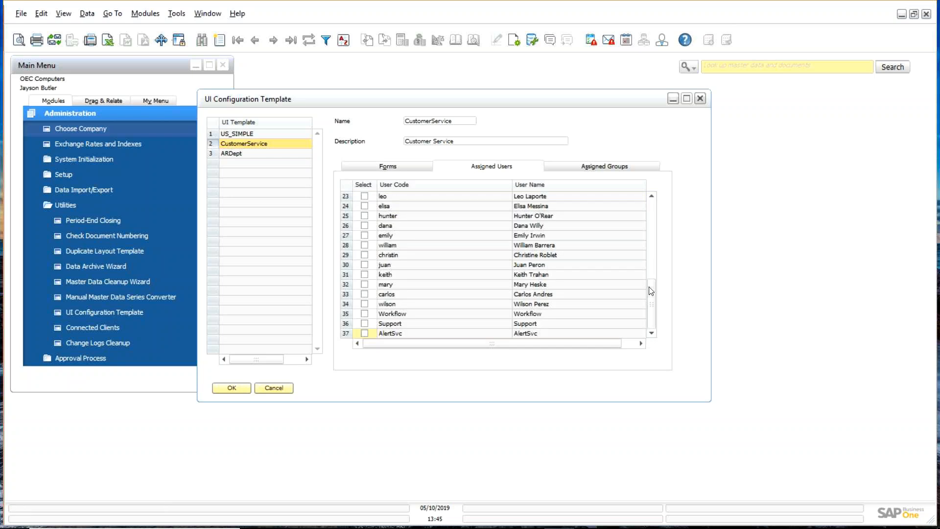
left_click_drag(651, 291, 661, 147)
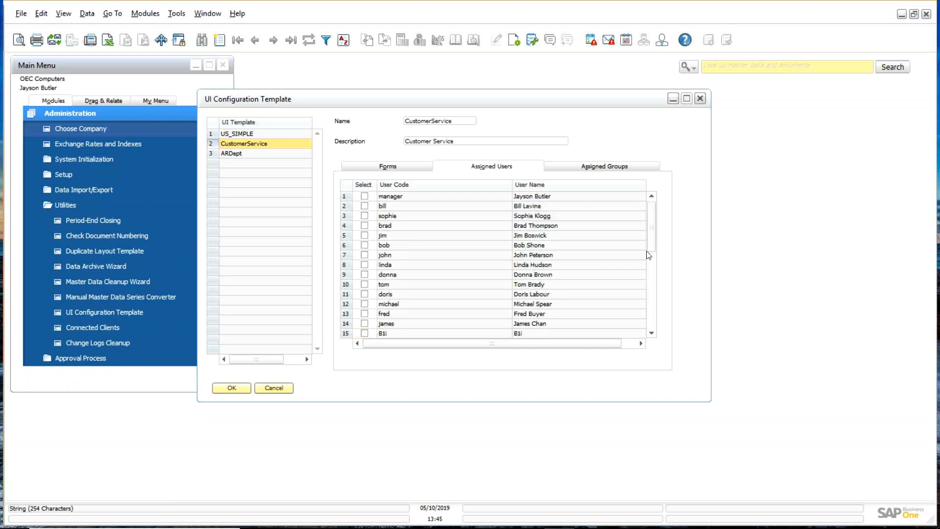
left_click_drag(647, 251, 650, 184)
left_click(365, 245)
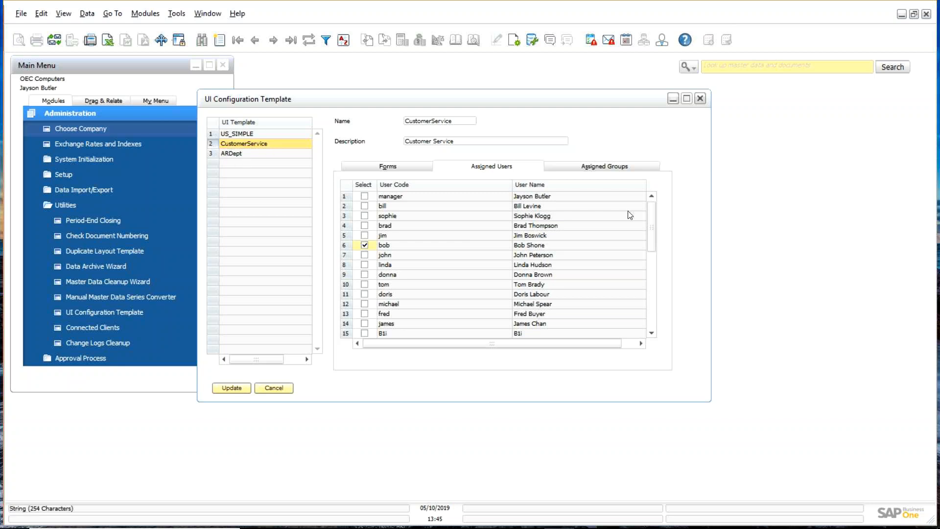
left_click(232, 389)
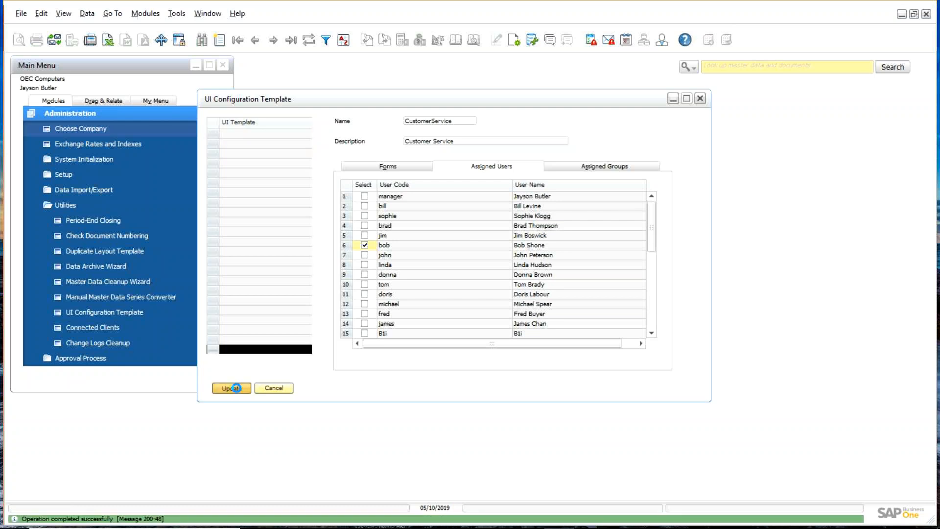
left_click(232, 388)
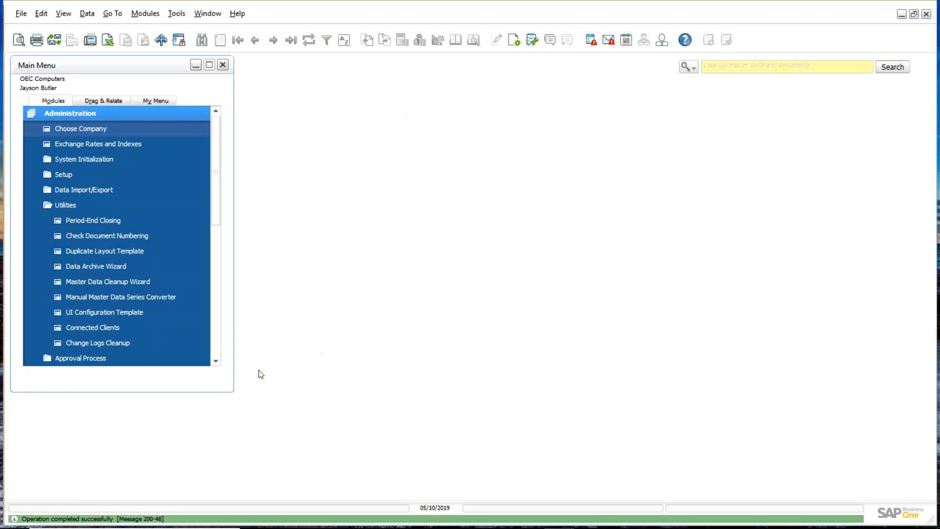
Step: Log in via Choose Company with the other user's ID and password
left_click(81, 209)
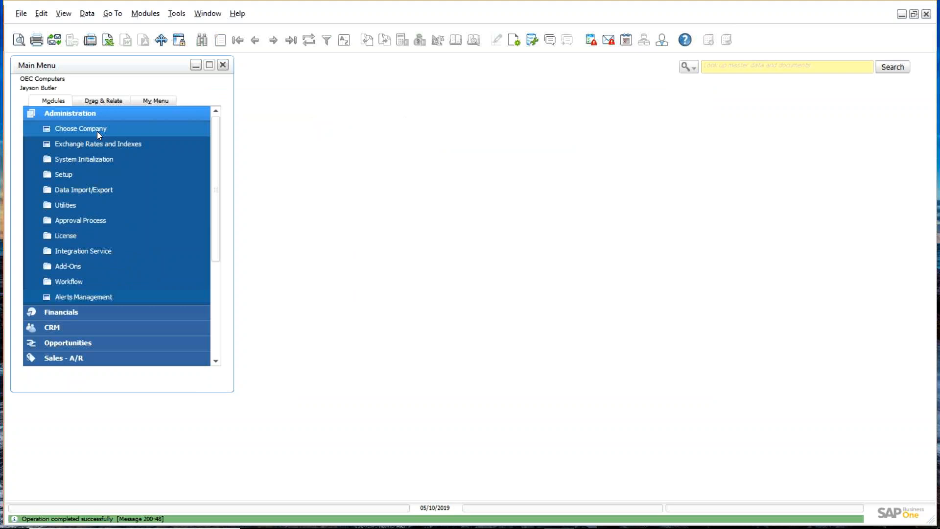
left_click(97, 131)
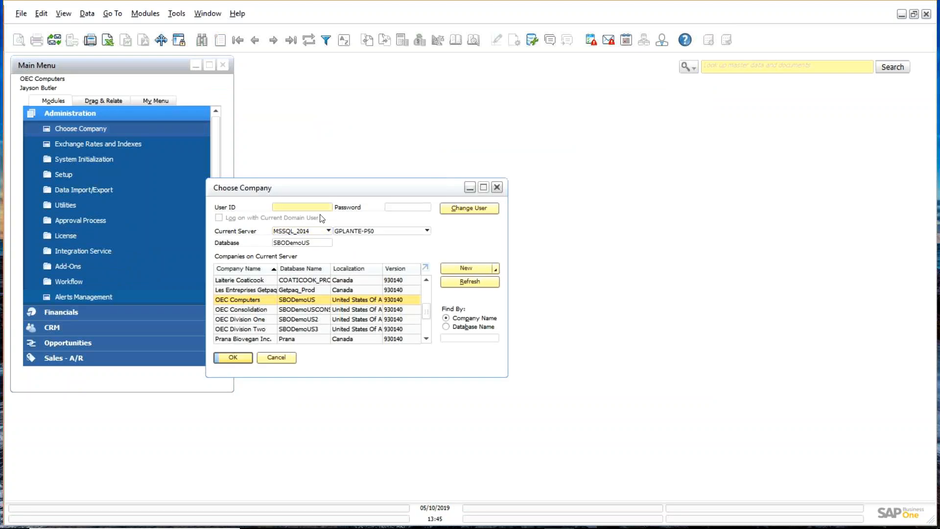
type("bob")
key("Tab")
type("••••")
key("Return")
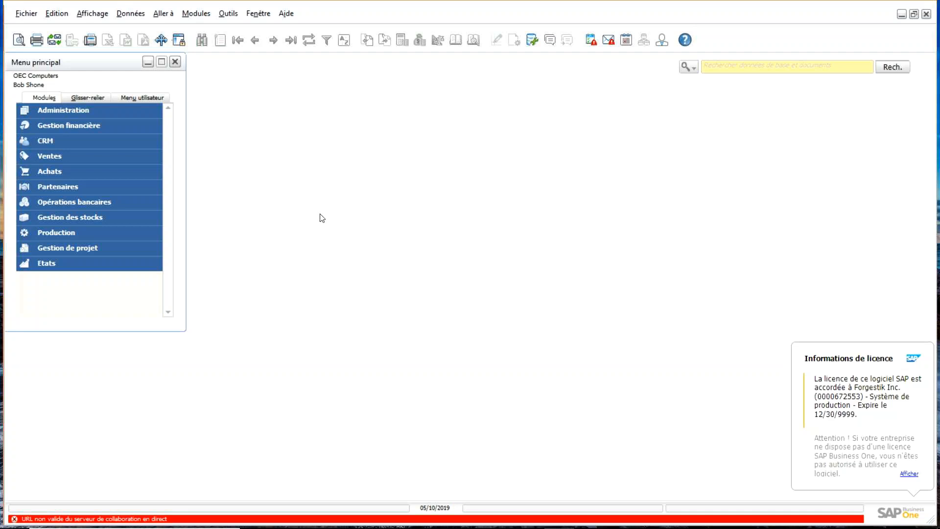
Step: Change this user's interface language to English (United States) in My Personal Settings
left_click(89, 117)
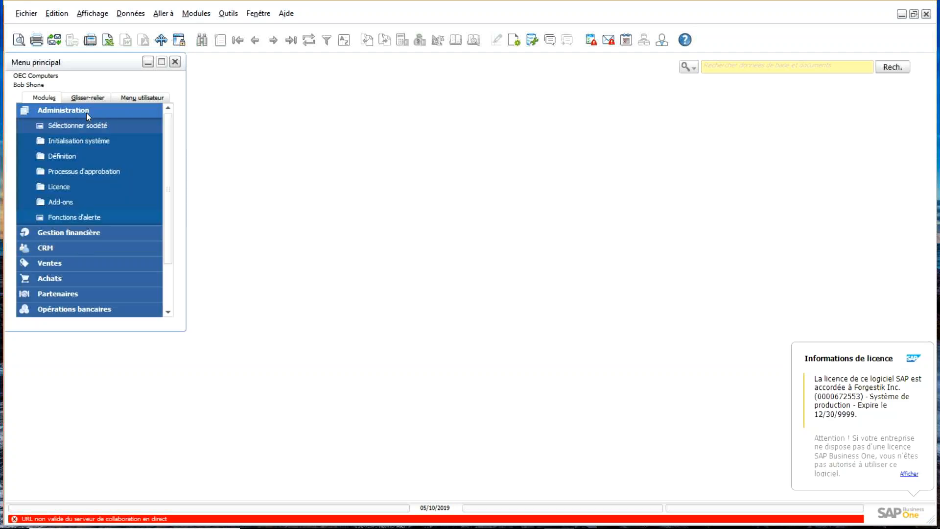
left_click(662, 39)
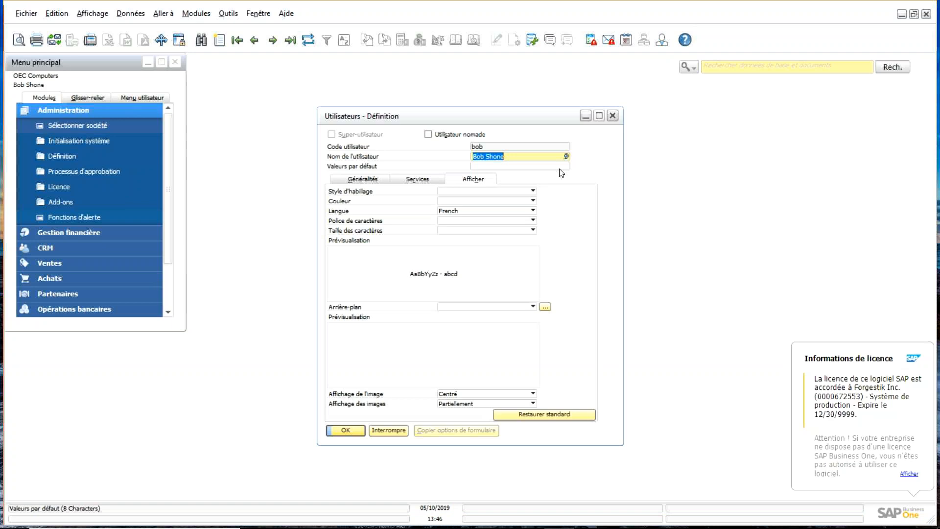
left_click(533, 211)
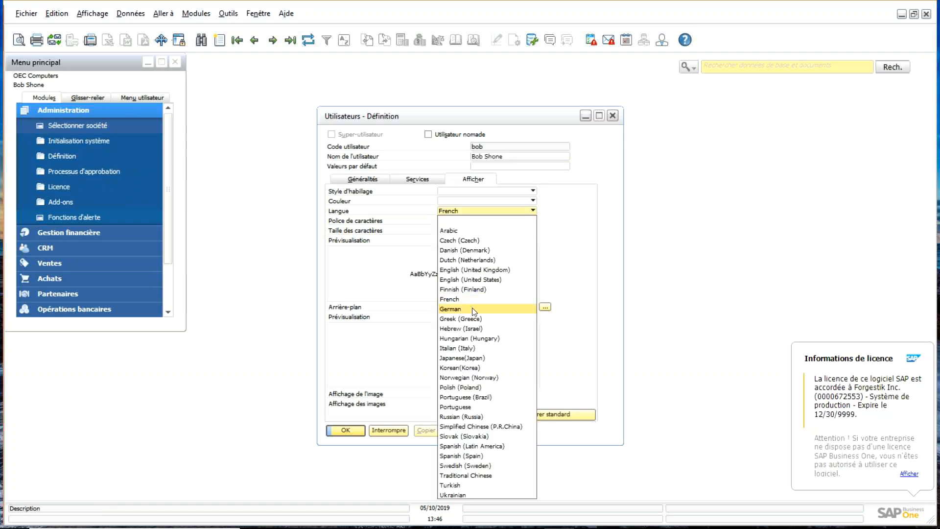
left_click(461, 280)
left_click(350, 431)
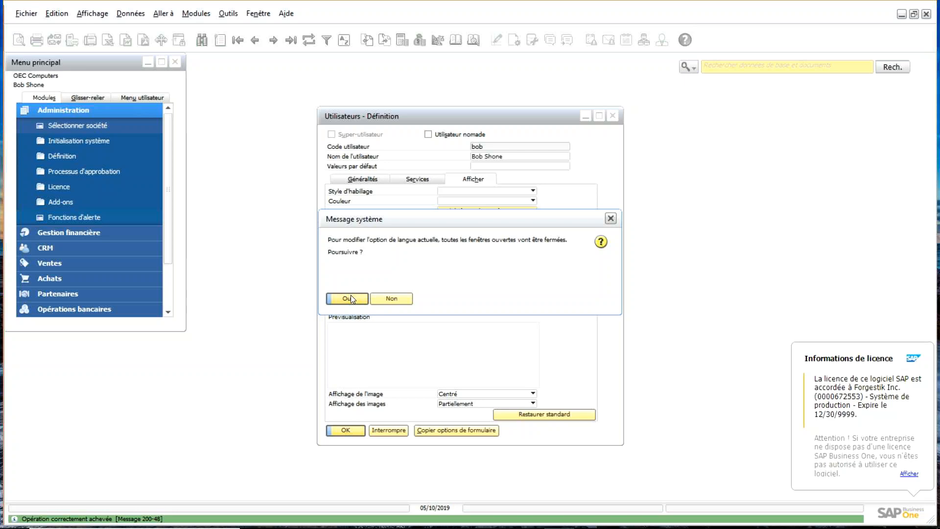
Step: Answer Oui to close all windows and apply the English language
left_click(348, 298)
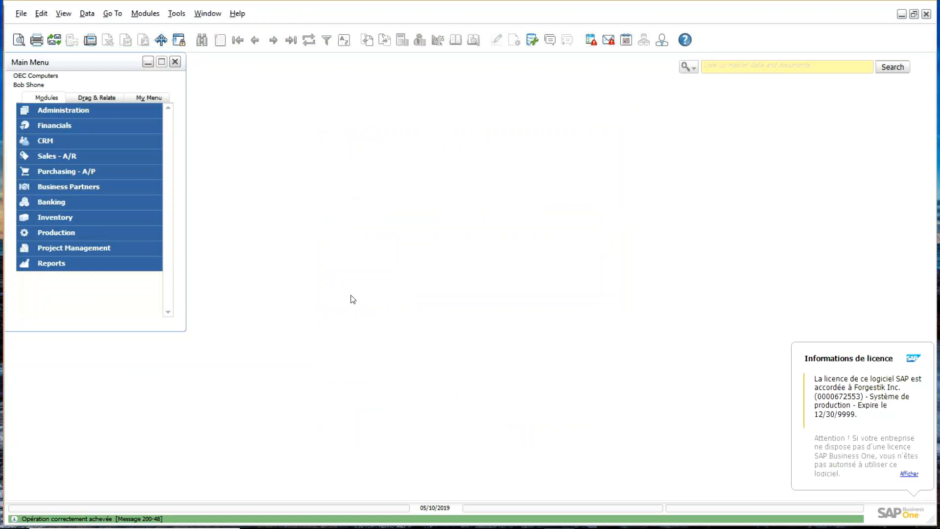
left_click(663, 43)
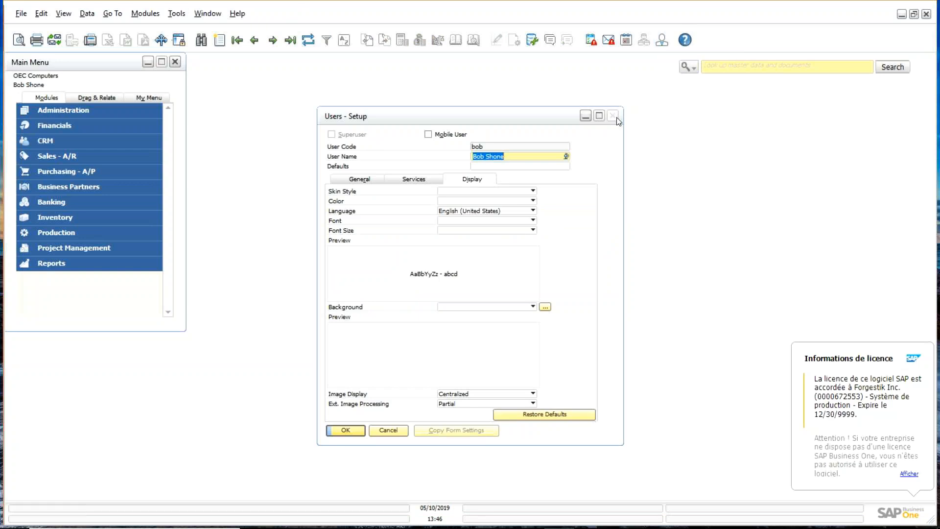
left_click(417, 180)
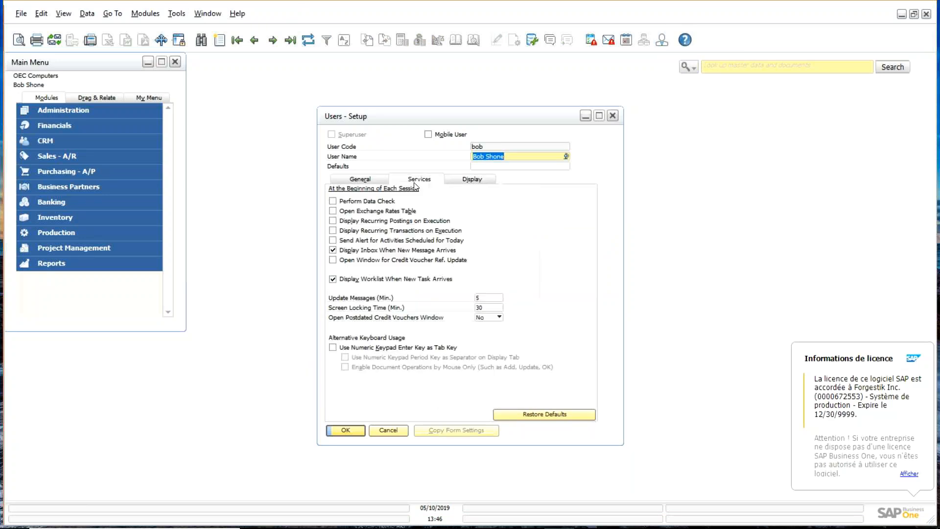
left_click(360, 179)
left_click(473, 179)
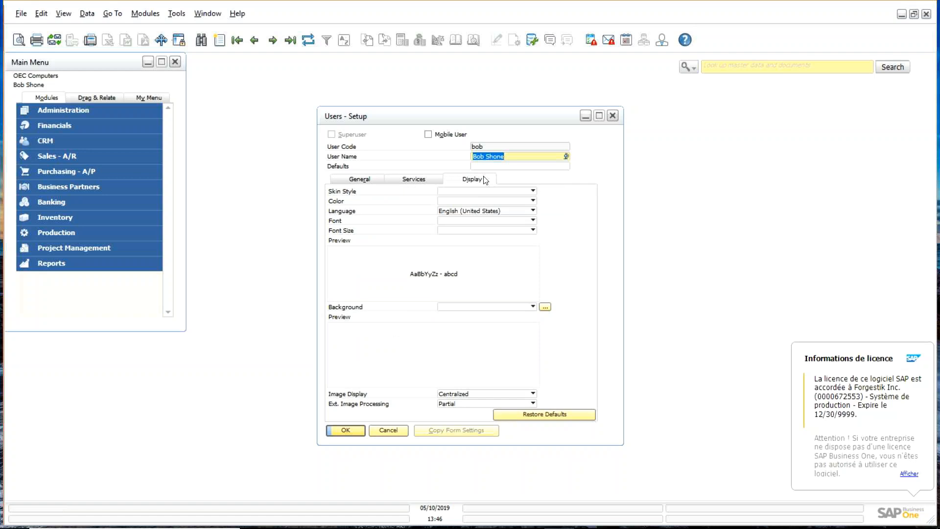
left_click(531, 221)
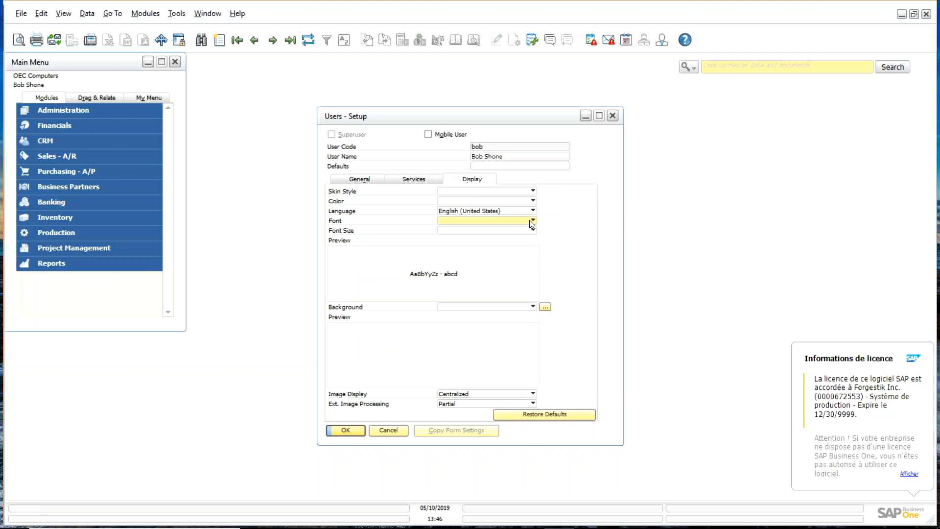
left_click(532, 221)
left_click(606, 88)
left_click(613, 115)
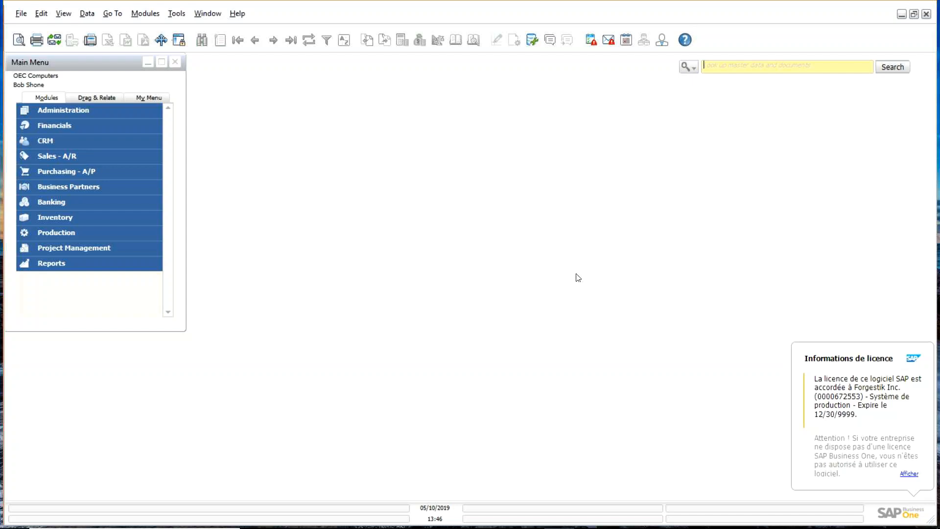
Step: Open a new Sales Order and check its UDF, Attachments and Logistics tabs
left_click(117, 175)
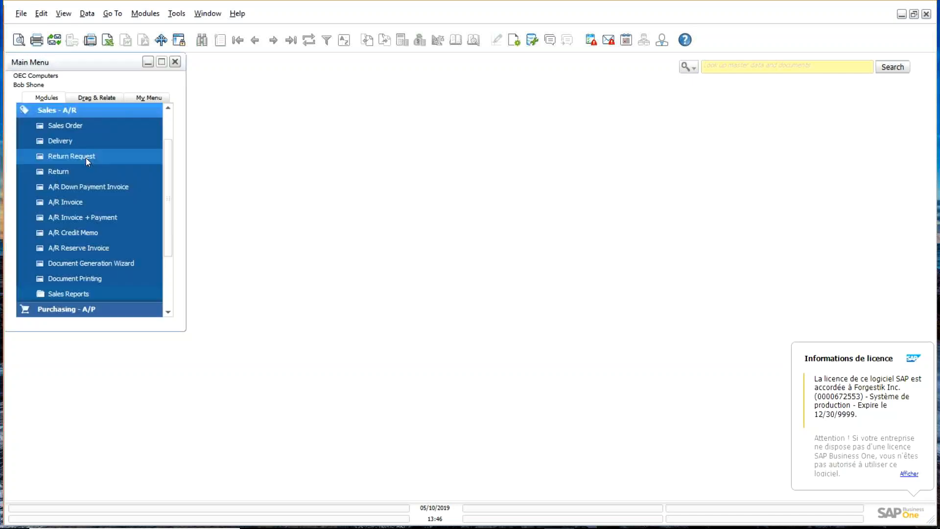
left_click(88, 125)
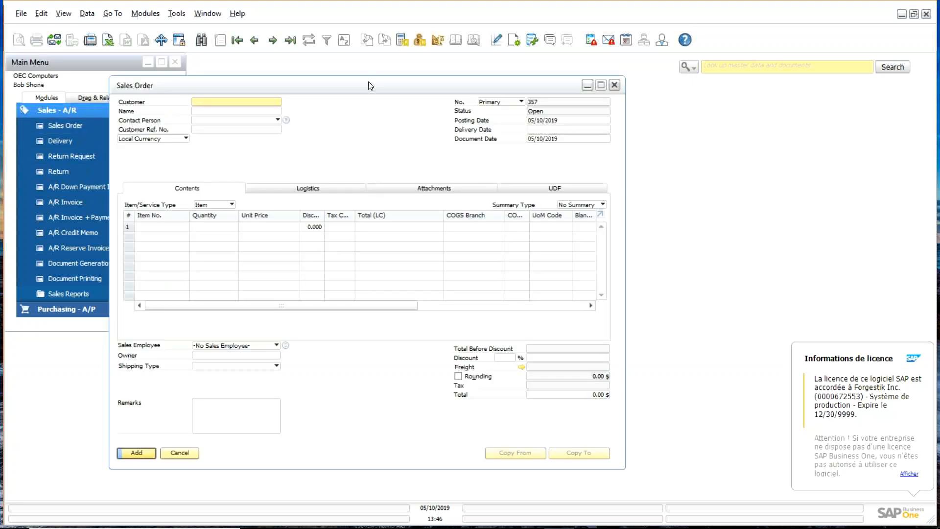
left_click_drag(369, 82, 402, 84)
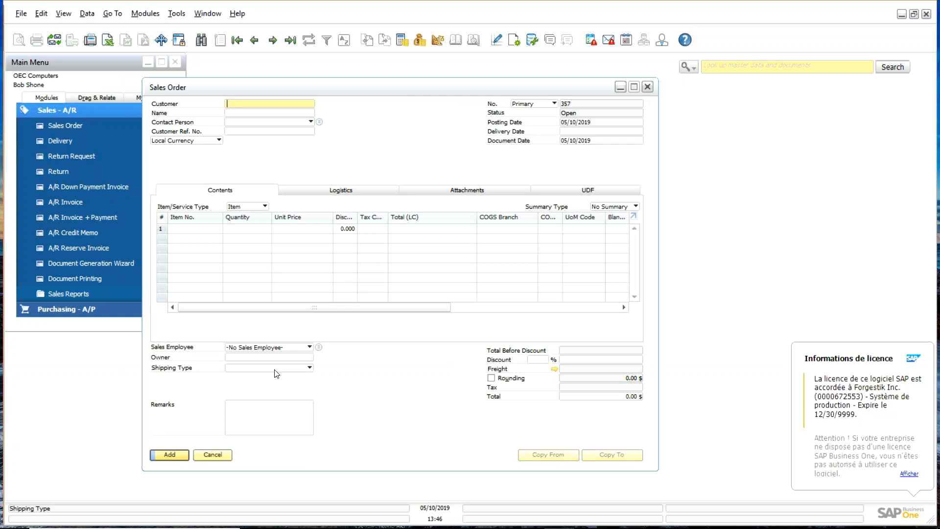
left_click(588, 191)
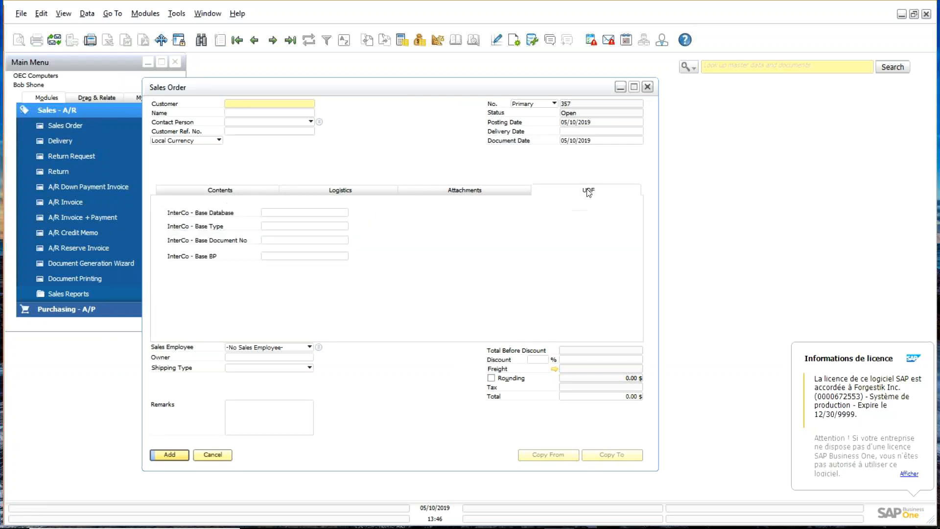
left_click(506, 194)
left_click(366, 192)
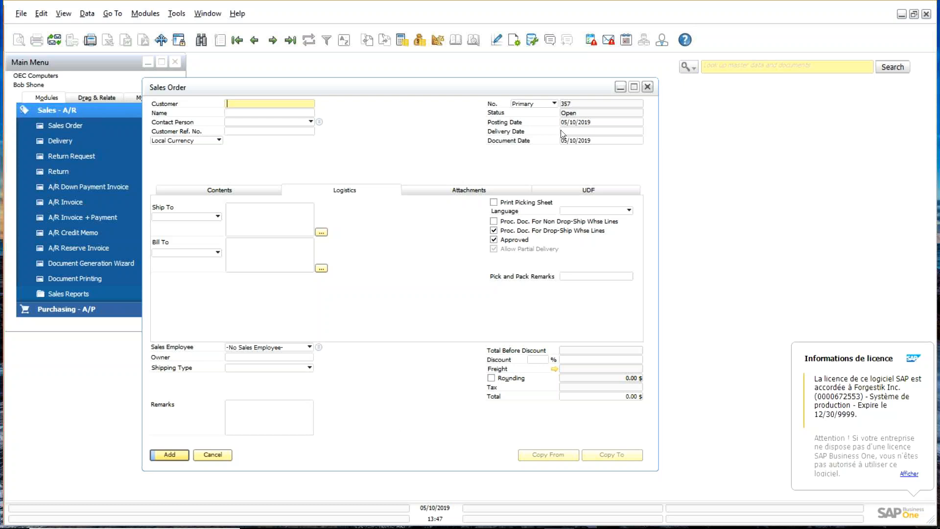
Step: Close the Sales Order and change the session user to manager with its password
left_click(647, 87)
left_click(141, 111)
left_click(141, 111)
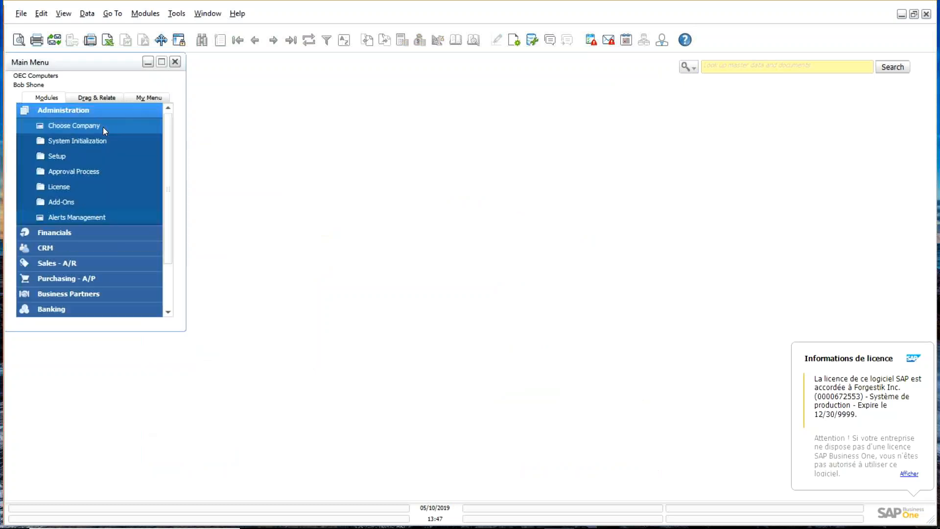
left_click(103, 128)
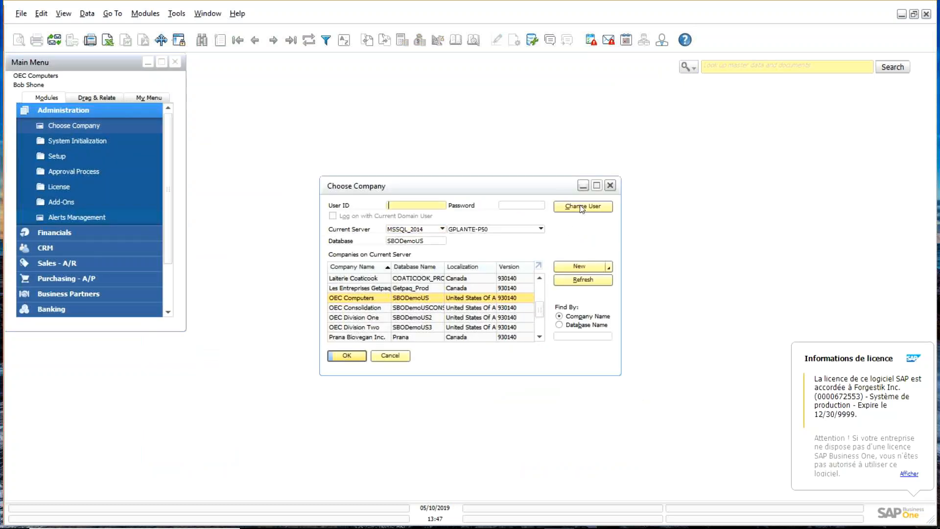
type("manager")
key("Tab")
type("mana")
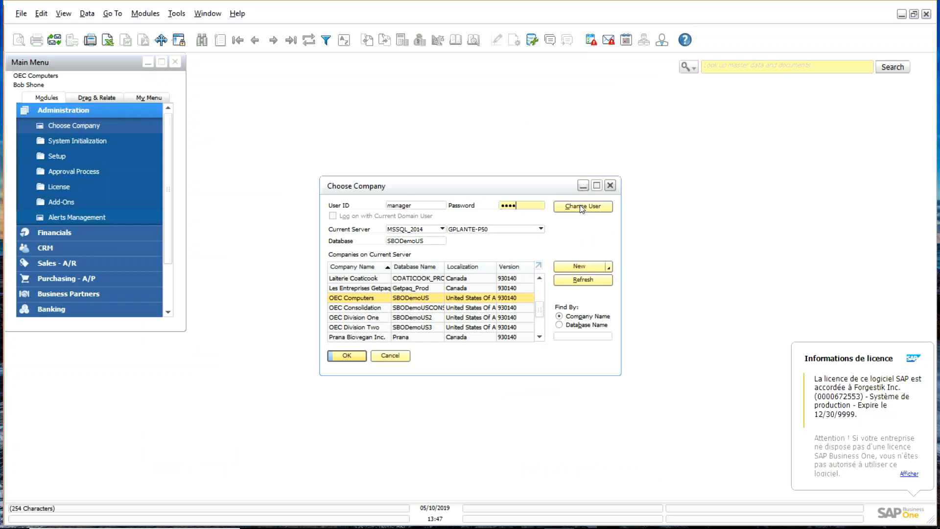
left_click(580, 206)
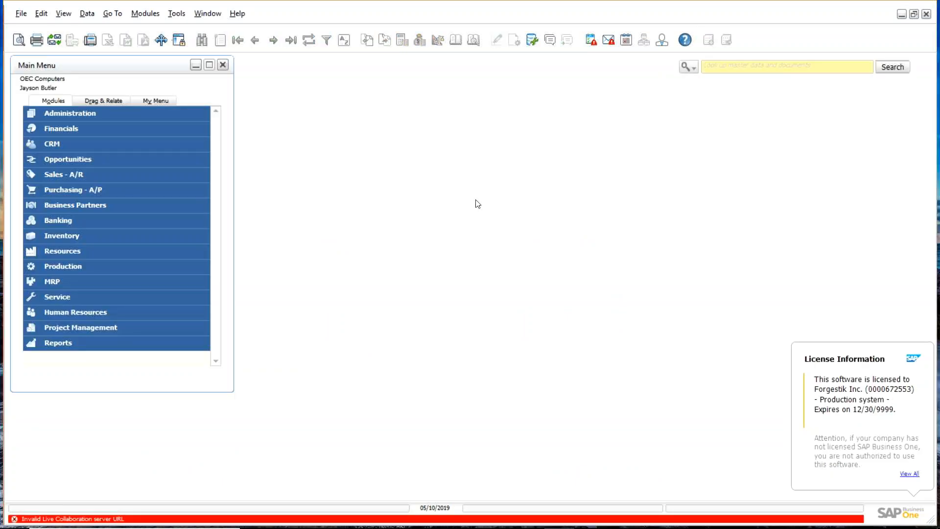
Step: Open UI Configuration Template and review the template's assigned users and groups
left_click(73, 112)
left_click(72, 204)
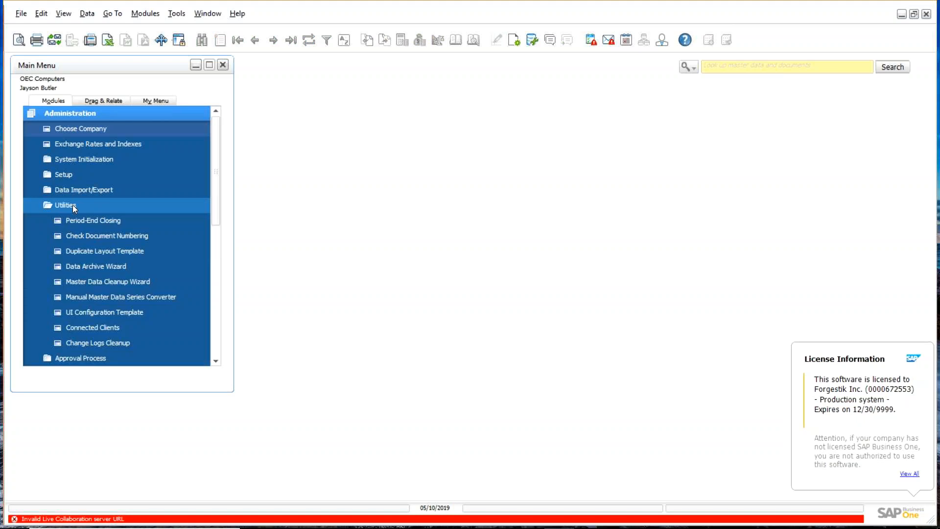
left_click(103, 311)
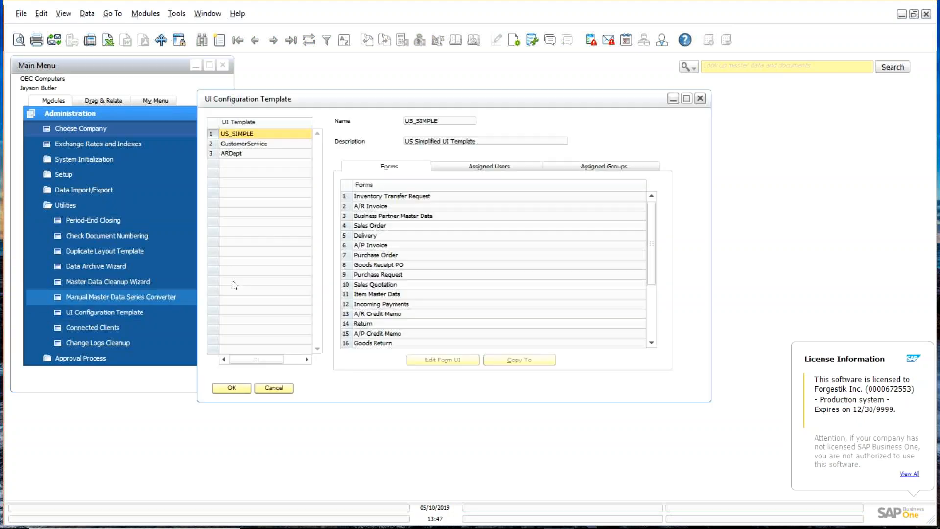
left_click(501, 169)
left_click(607, 168)
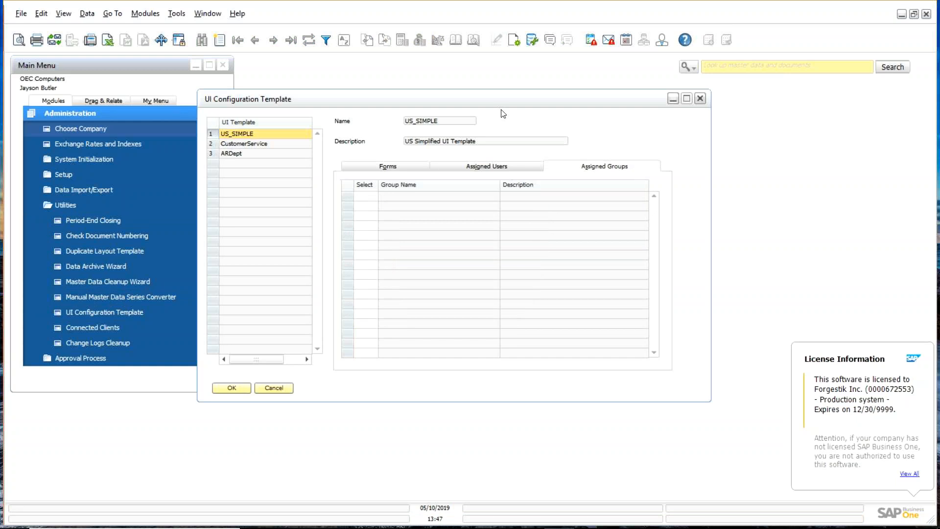
left_click_drag(496, 106, 610, 110)
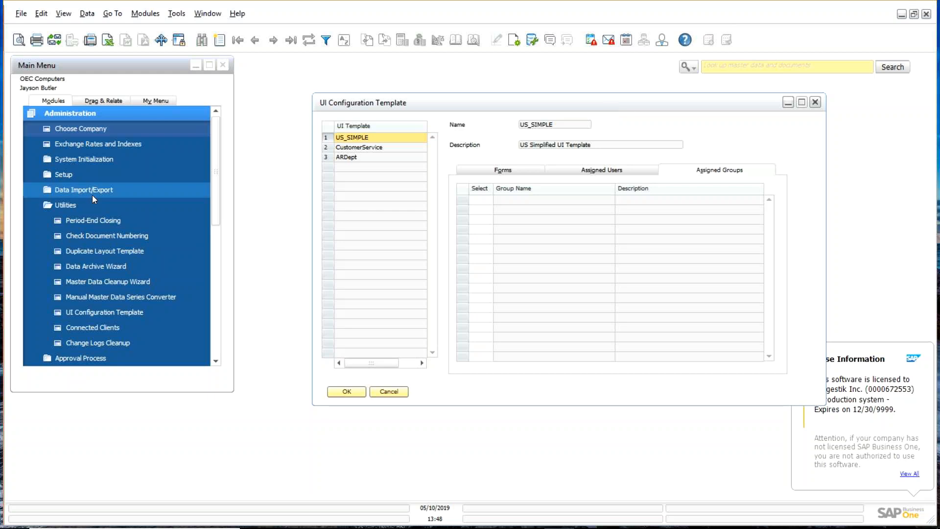
Step: Open the User Groups setup under Setup > General
left_click(81, 205)
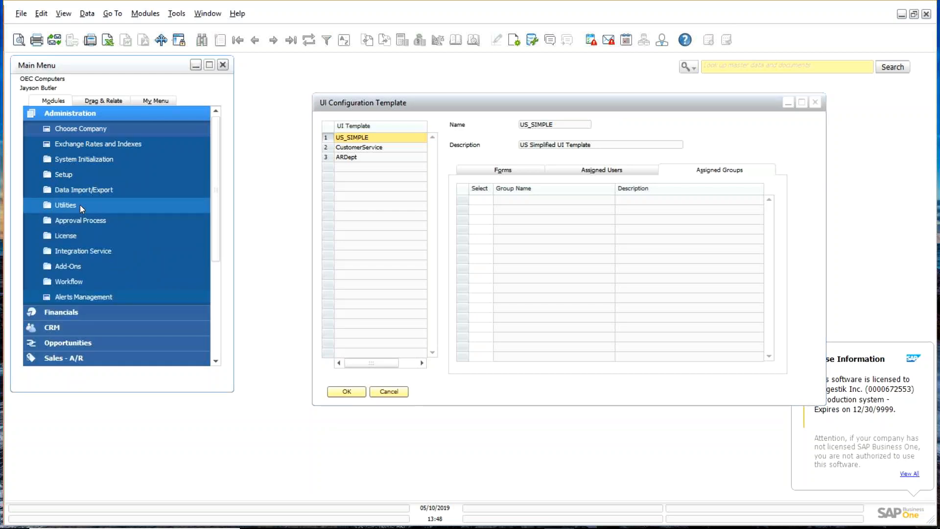
left_click(72, 177)
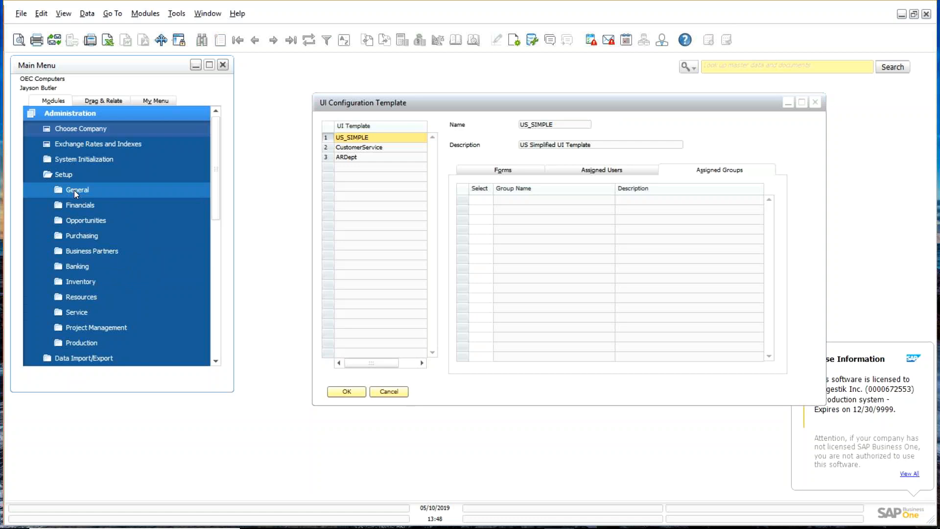
left_click(74, 190)
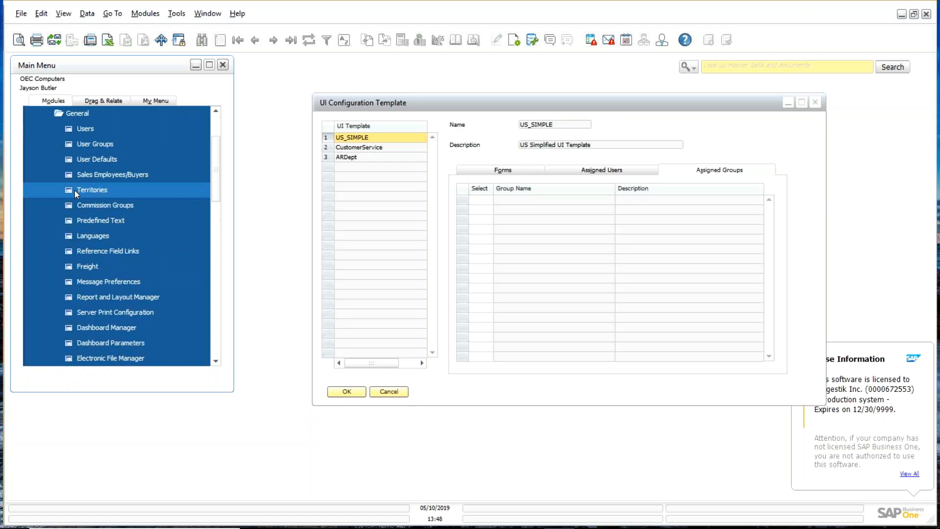
left_click(96, 144)
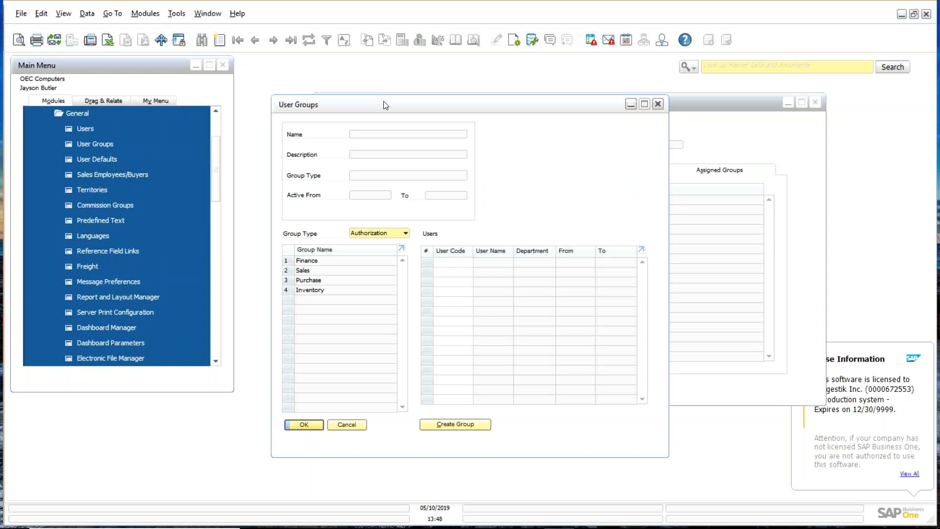
Step: Start a new user group of type Cross All Types, then cancel it unsaved
key("ctrl+a")
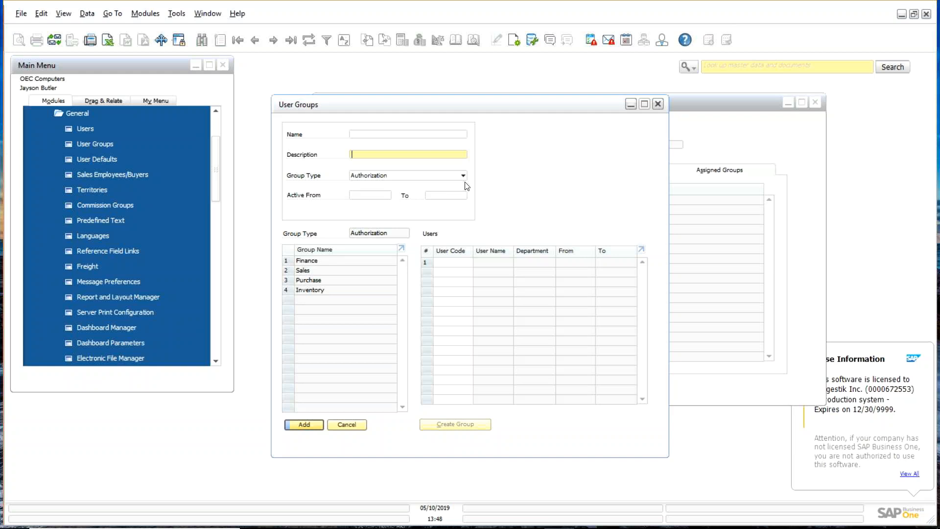
left_click(463, 175)
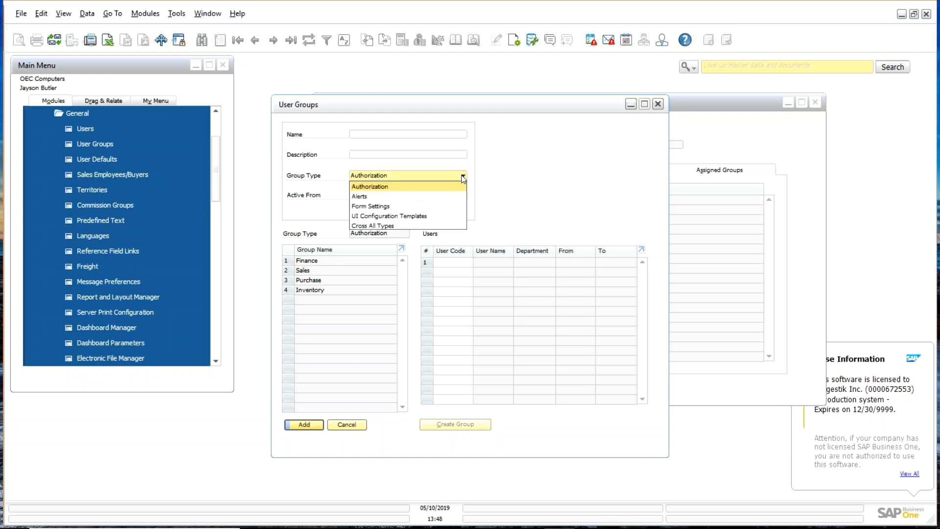
left_click(398, 226)
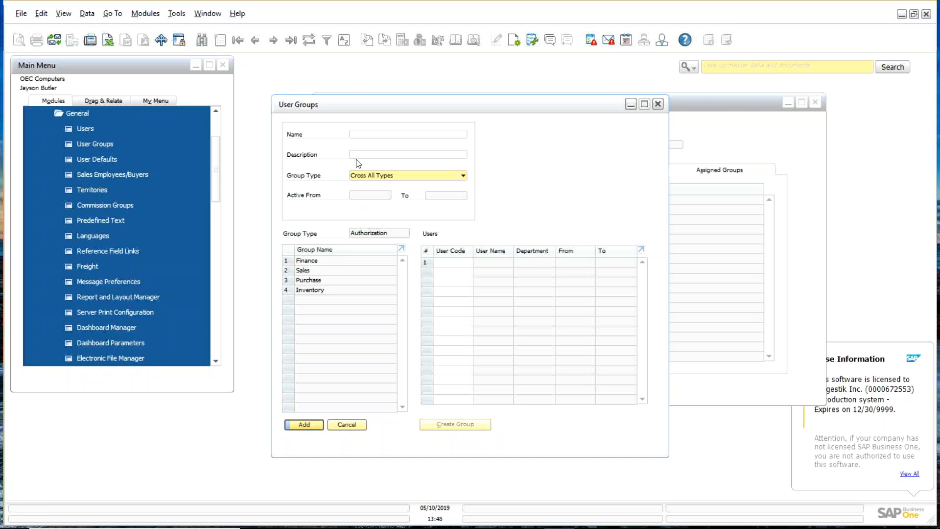
left_click(363, 135)
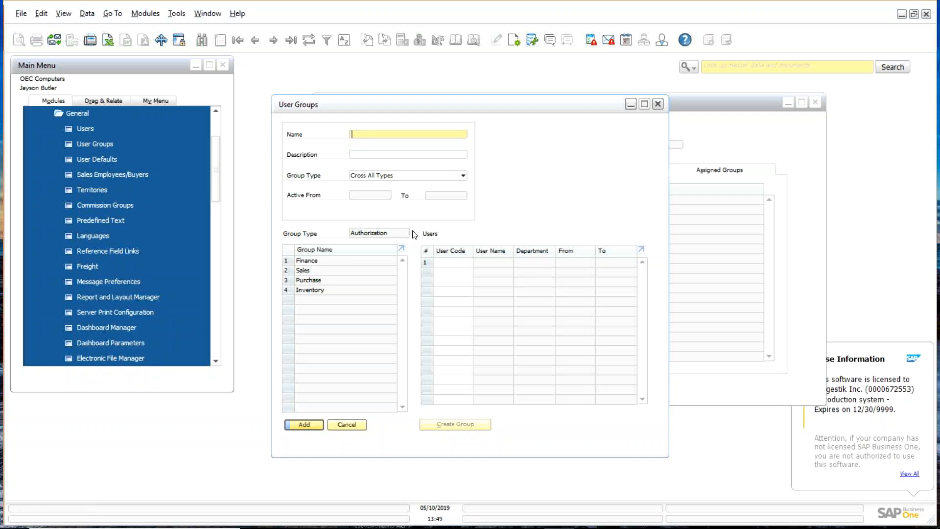
left_click(357, 422)
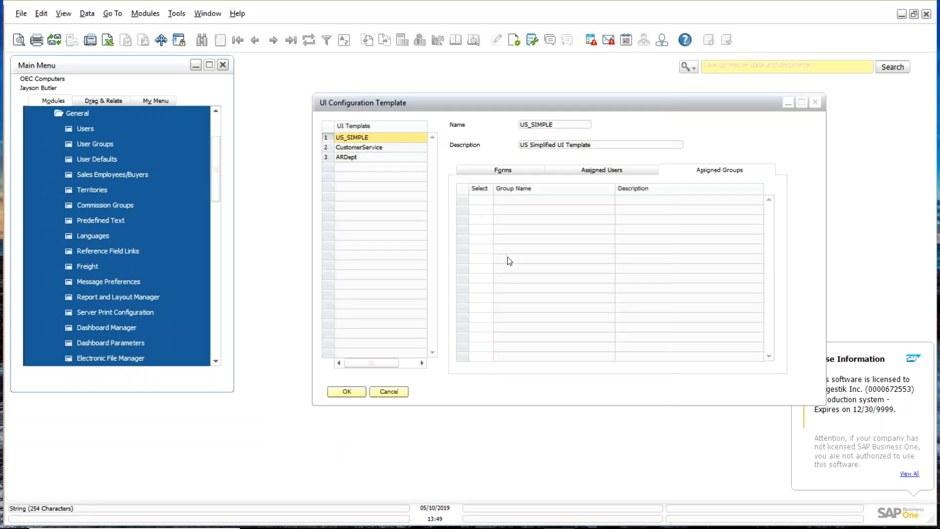
Step: Compare the Forms lists of CustomerService and US_SIMPLE, finishing on US_SIMPLE's forms
left_click(363, 147)
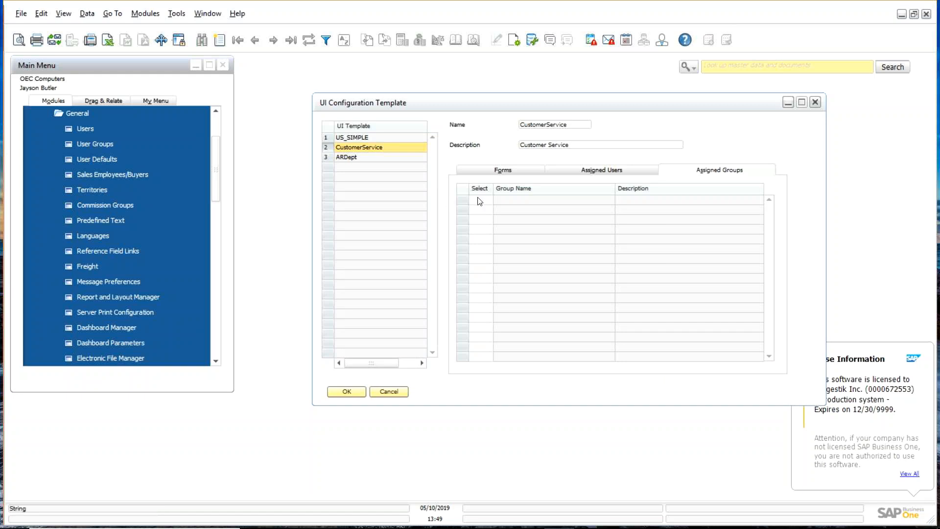
left_click(514, 175)
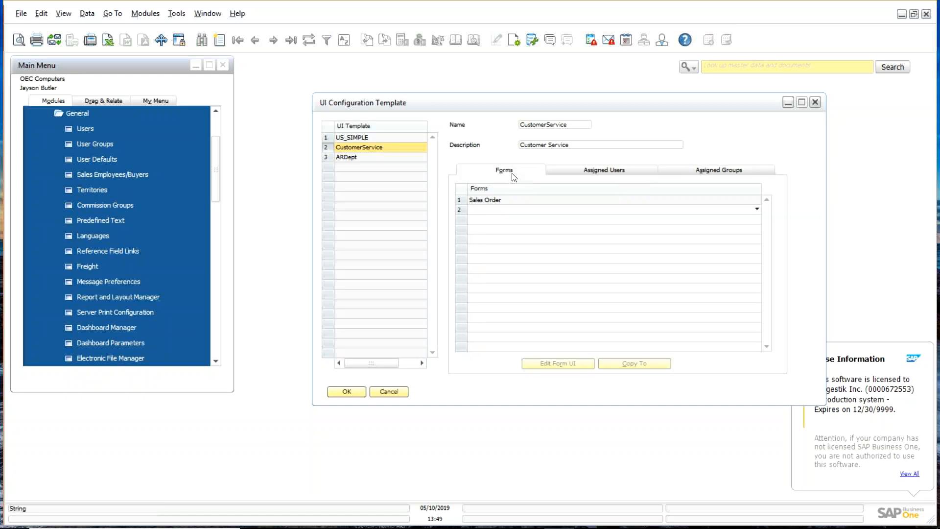
key("Up")
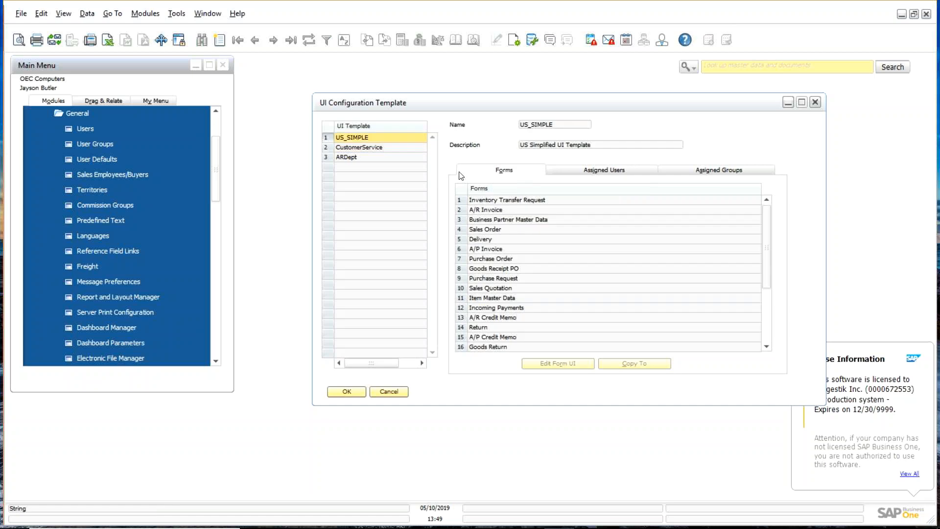
left_click(333, 148)
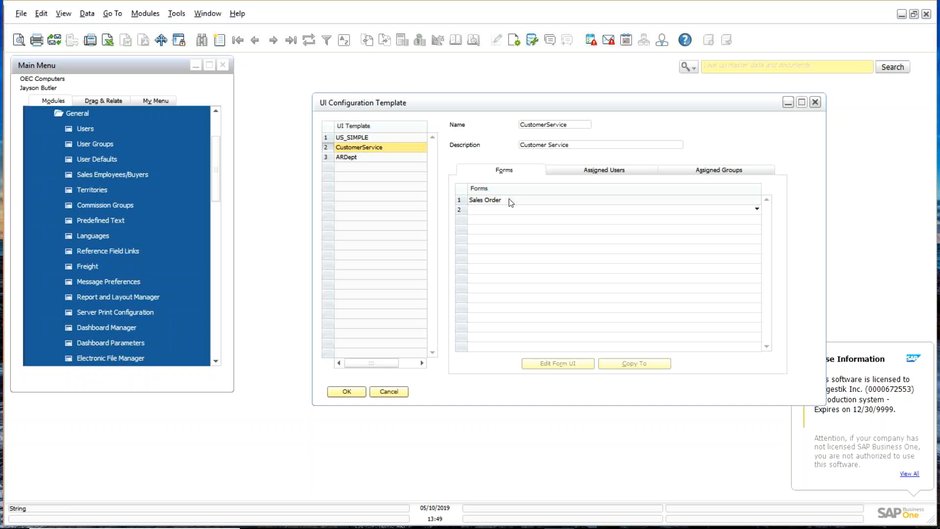
left_click(371, 138)
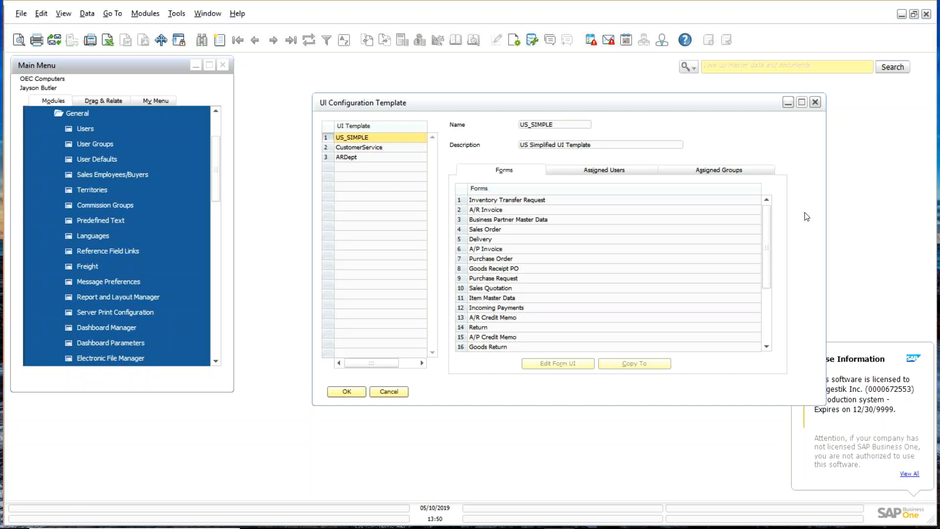
left_click(767, 323)
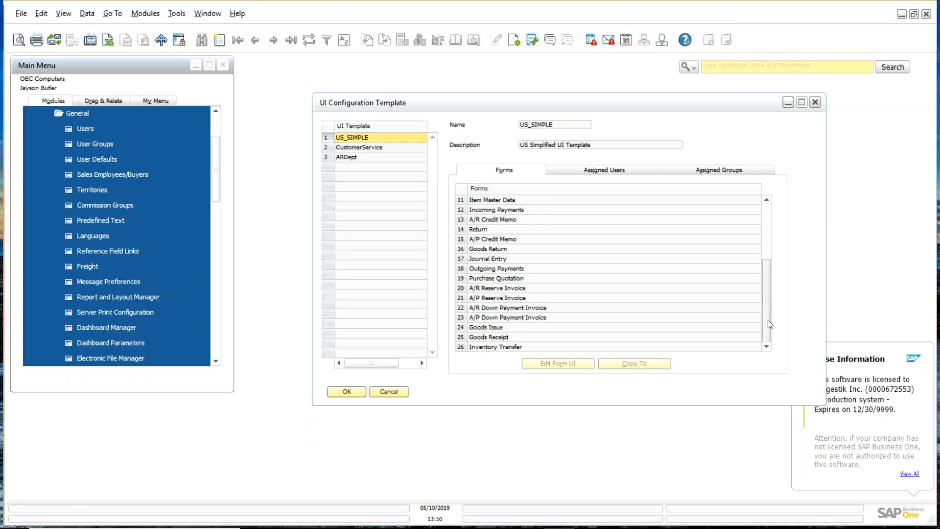
left_click_drag(768, 324, 724, 206)
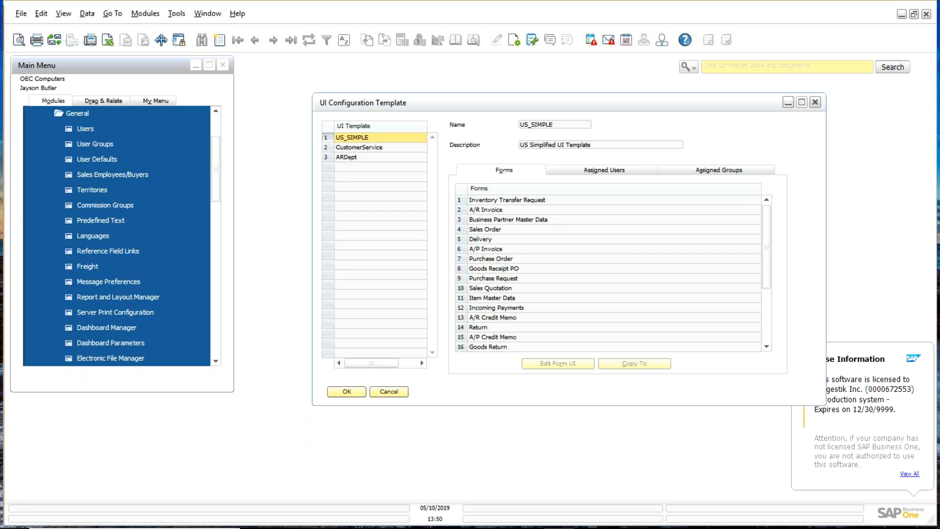
left_click(871, 482)
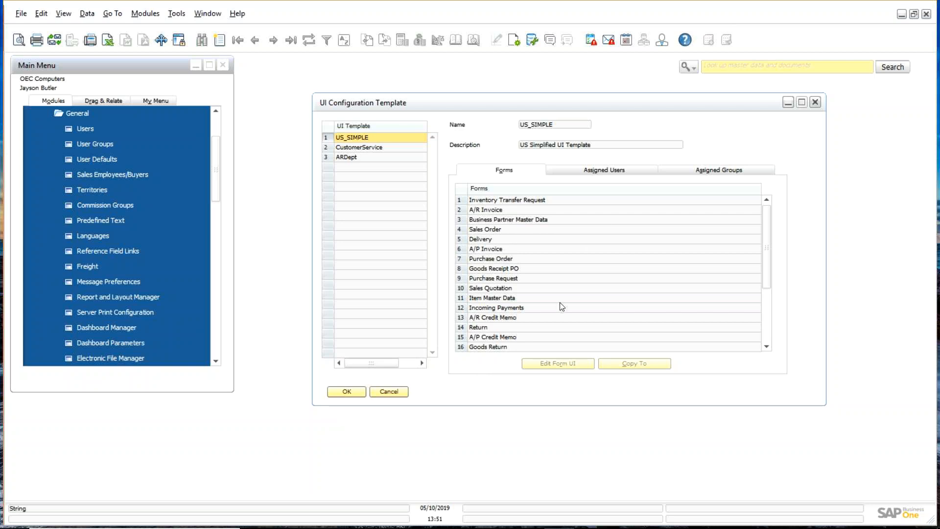
Step: Select the CustomerService template, then cancel out of the UI Configuration Template window
left_click(400, 149)
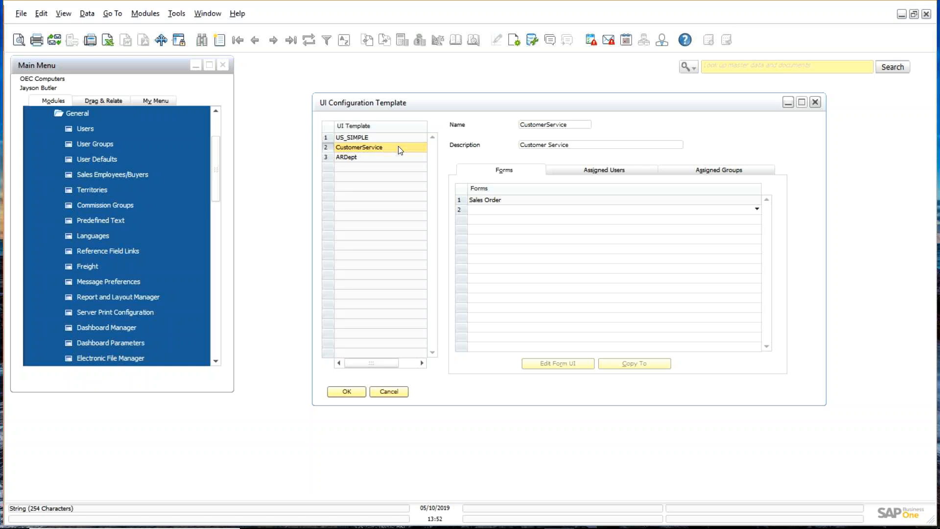
left_click(389, 391)
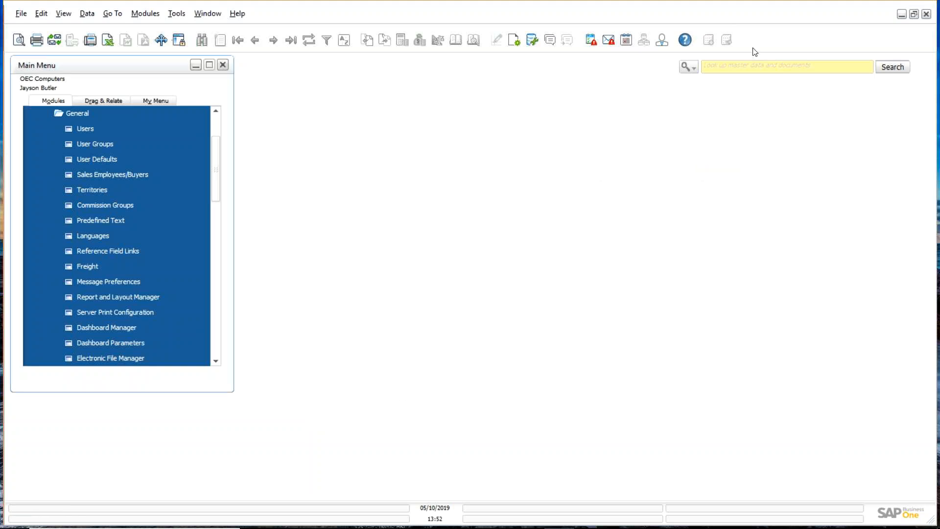